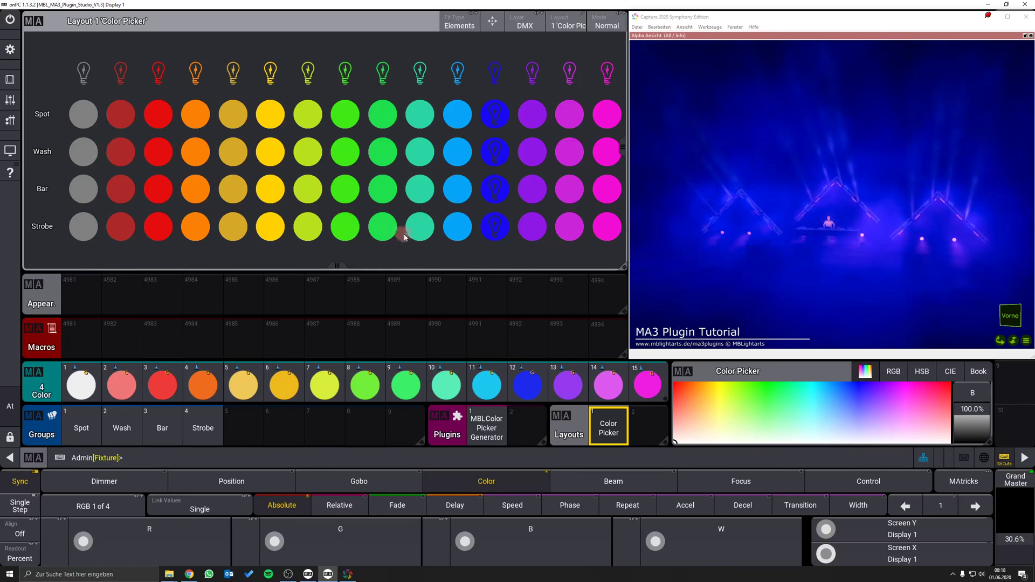
Switch the Strobe group's color in the color picker layout to light blue, red, white and back to dark blue.
{"action": "left_click", "coordinate": [460, 228]}
{"action": "left_click", "coordinate": [158, 233]}
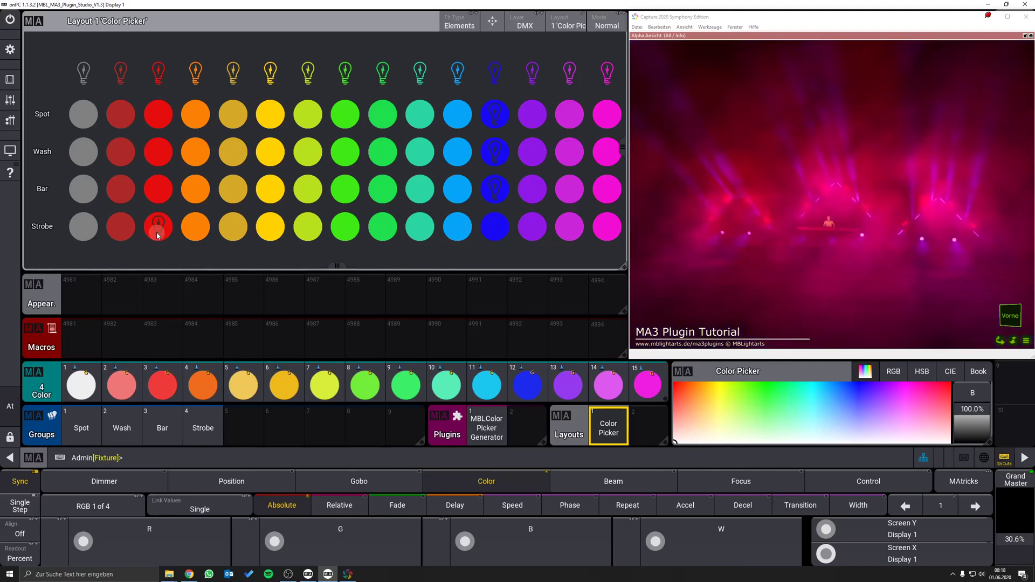
{"action": "left_click", "coordinate": [84, 231]}
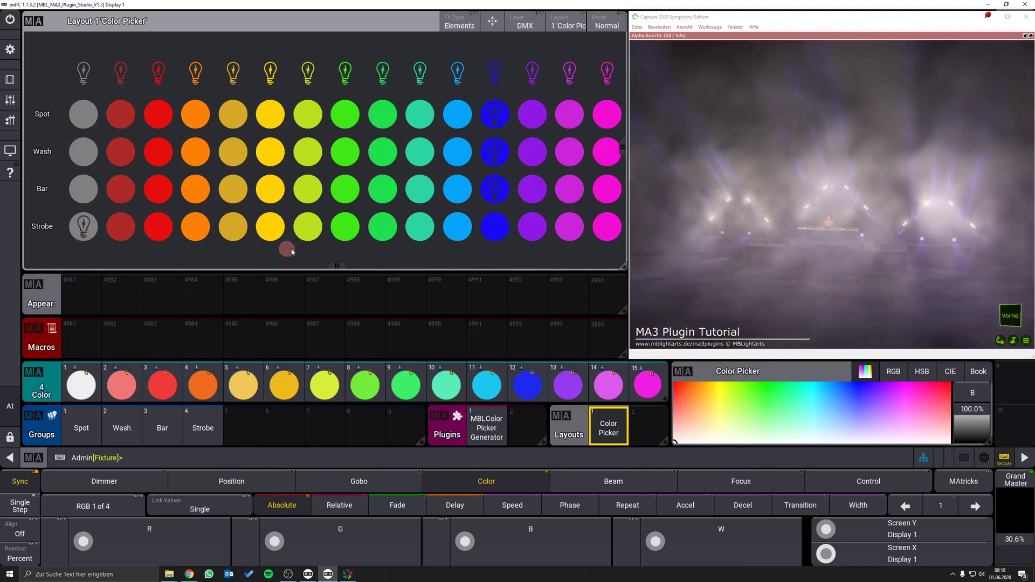
{"action": "left_click", "coordinate": [491, 229]}
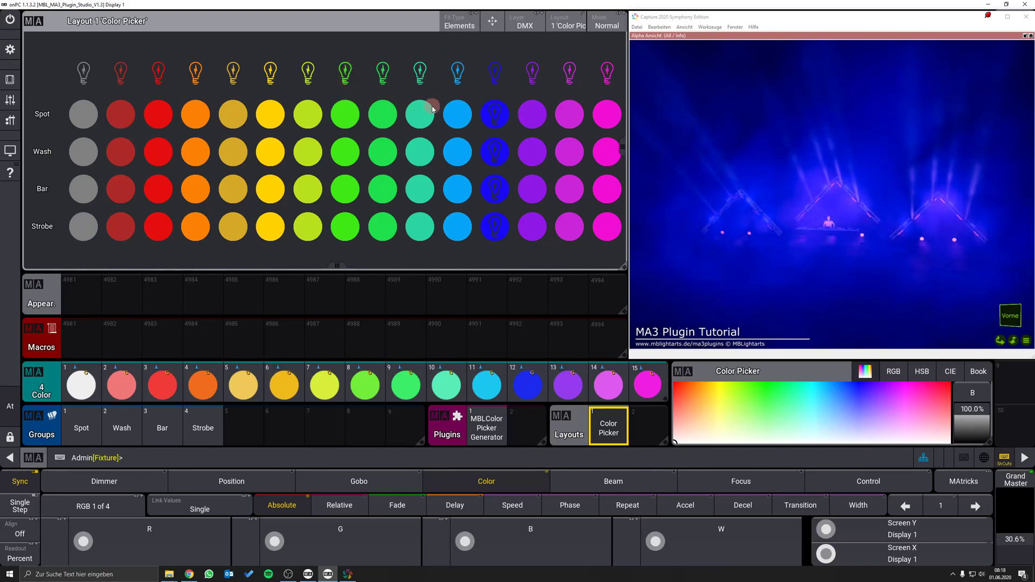
Recolor all fixture groups at once to light blue, red, white and back to dark blue.
{"action": "left_click", "coordinate": [457, 70]}
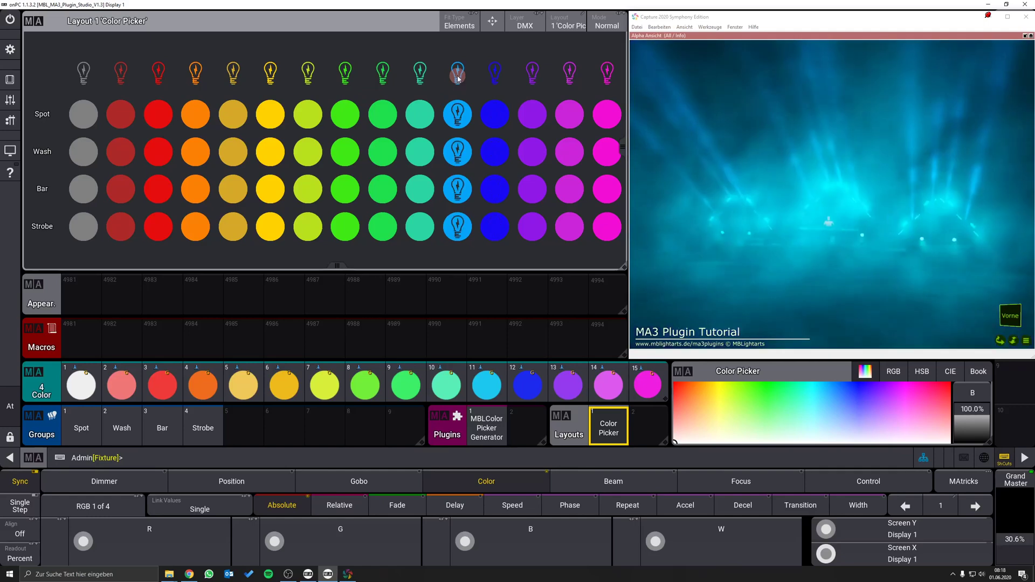
{"action": "left_click", "coordinate": [155, 74]}
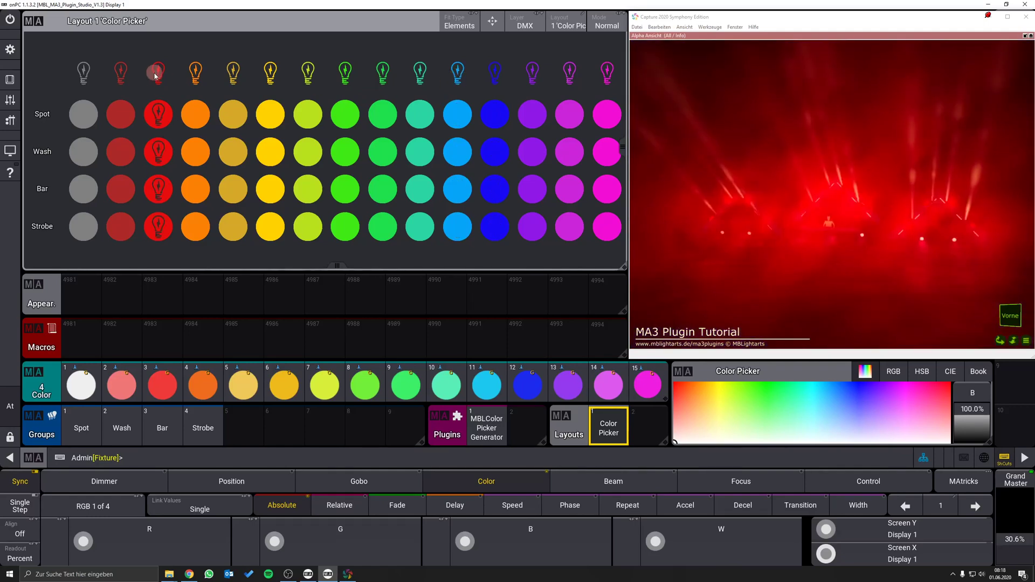
{"action": "left_click", "coordinate": [84, 72]}
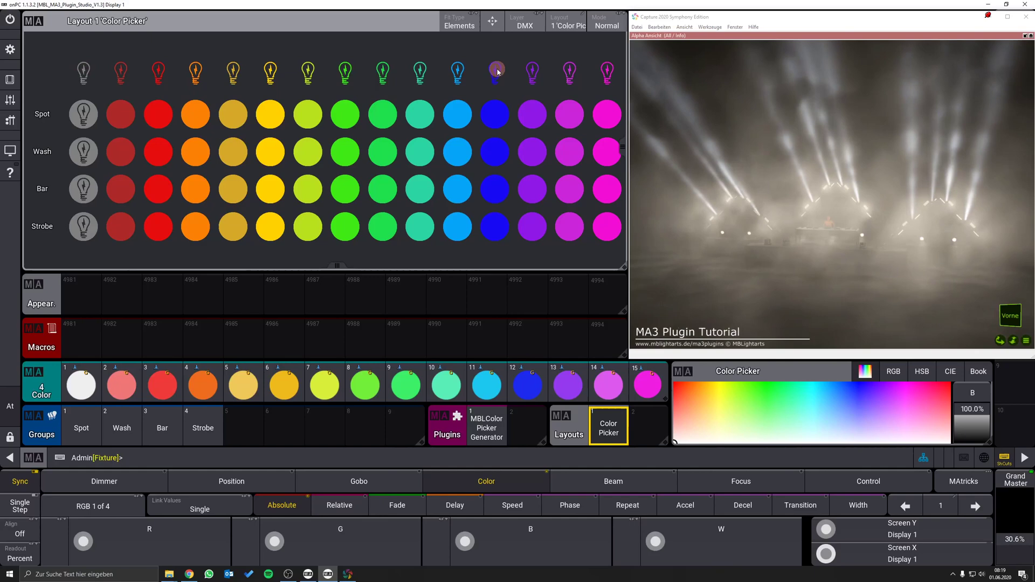
{"action": "left_click", "coordinate": [496, 70]}
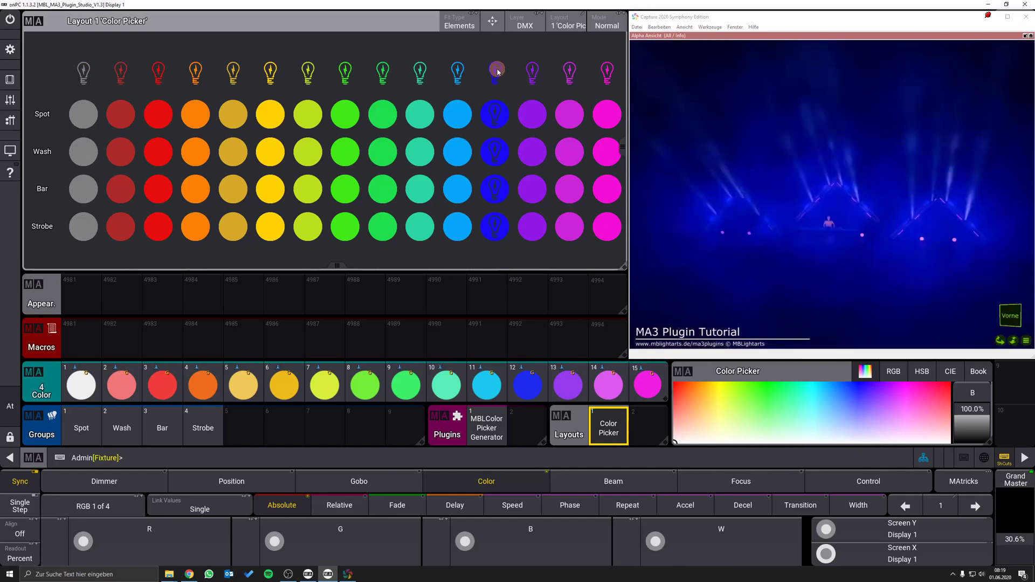
Raise the Exec Time master in the Master Controls and bring the Capture visualizer back to the front.
{"action": "left_click", "coordinate": [995, 20]}
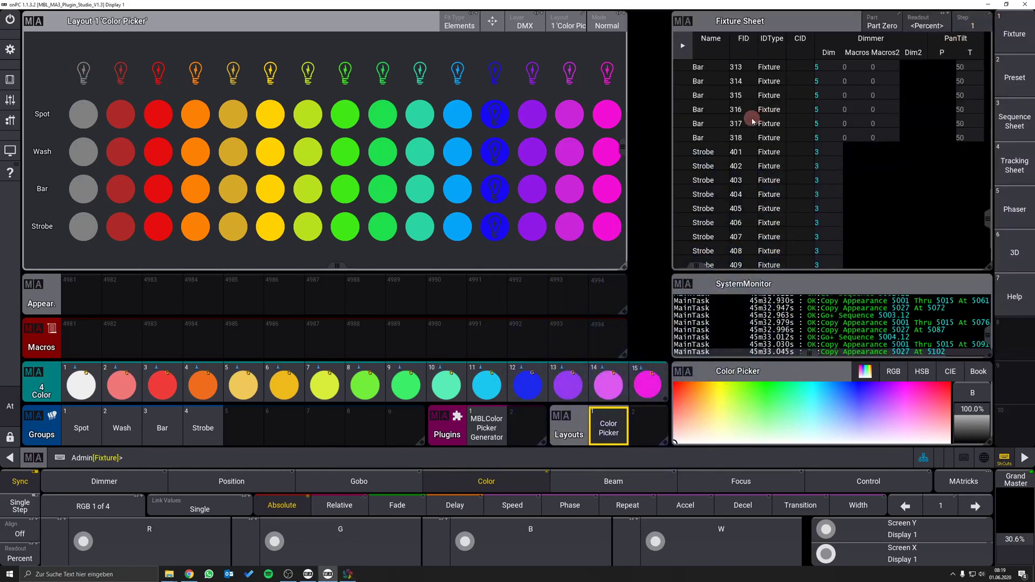
{"action": "left_click", "coordinate": [10, 101]}
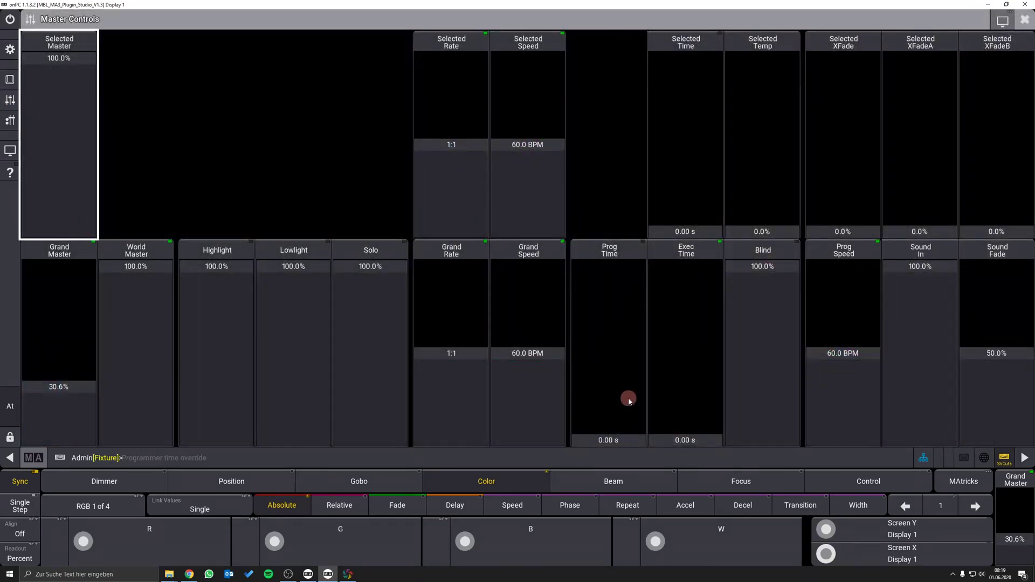
{"action": "left_click_drag", "start_coordinate": [682, 446], "coordinate": [696, 383]}
{"action": "left_click", "coordinate": [9, 100]}
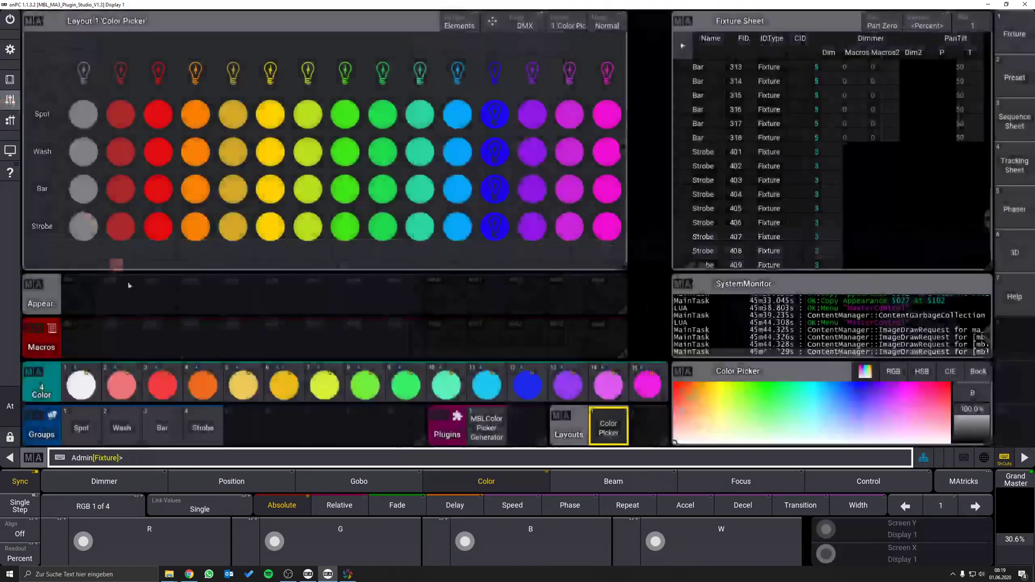
{"action": "left_click", "coordinate": [292, 550]}
{"action": "left_click", "coordinate": [347, 574]}
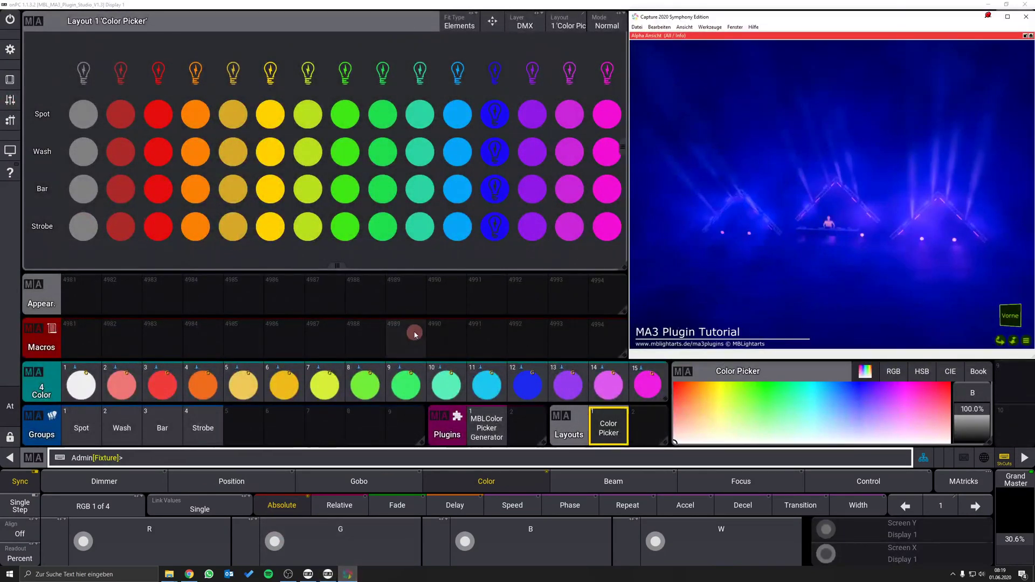
Set the Spot, Wash and Bar groups to white individually and return all groups to dark blue.
{"action": "left_click", "coordinate": [410, 317]}
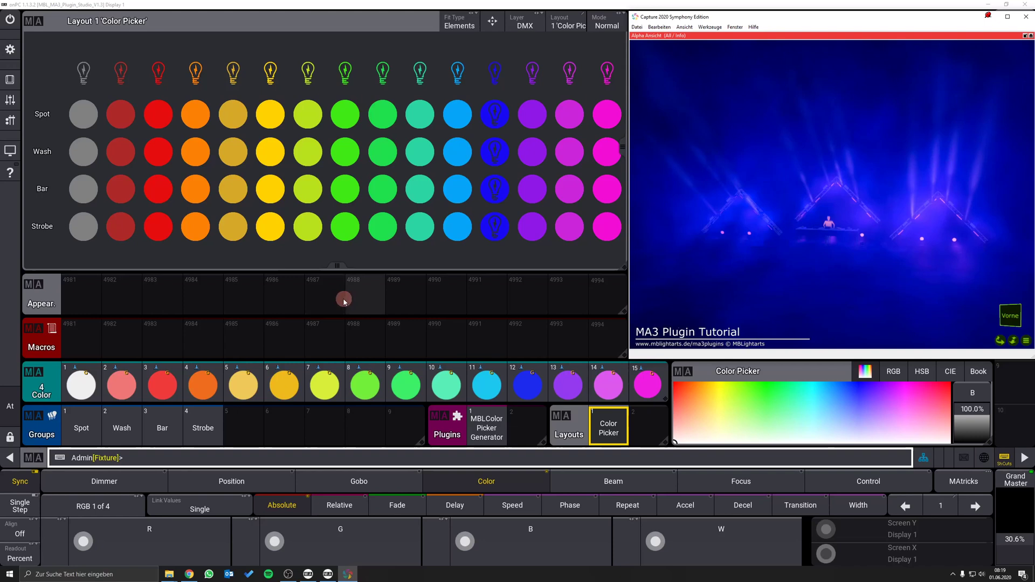
{"action": "left_click", "coordinate": [217, 227]}
{"action": "left_click", "coordinate": [85, 116]}
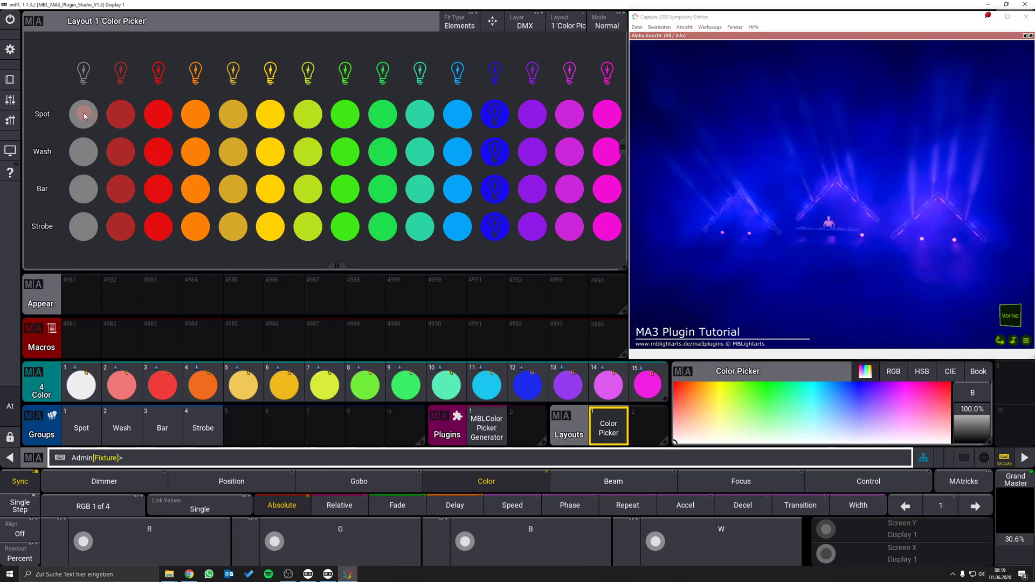
{"action": "left_click", "coordinate": [88, 151]}
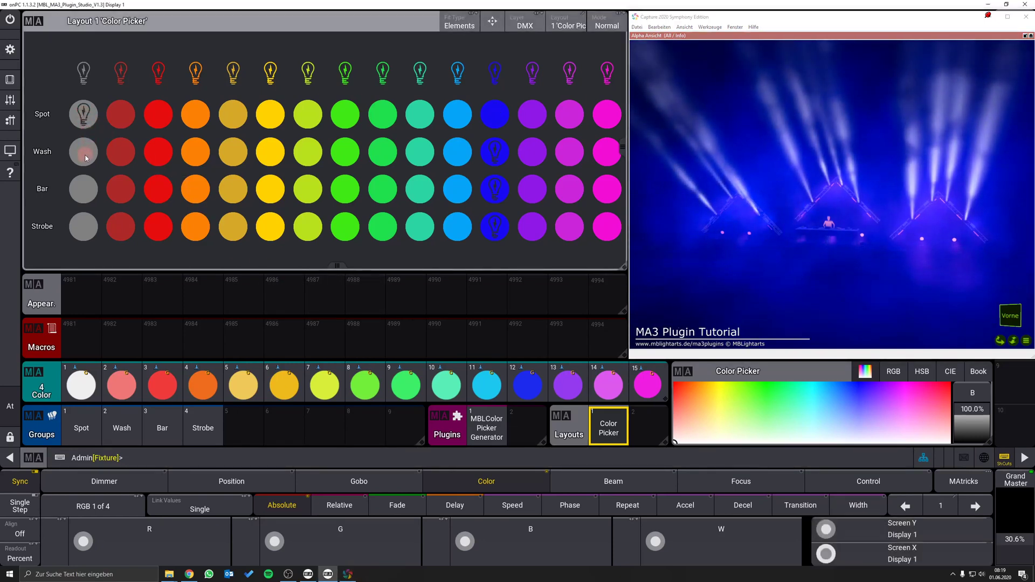
{"action": "left_click", "coordinate": [83, 194]}
{"action": "left_click", "coordinate": [467, 92]}
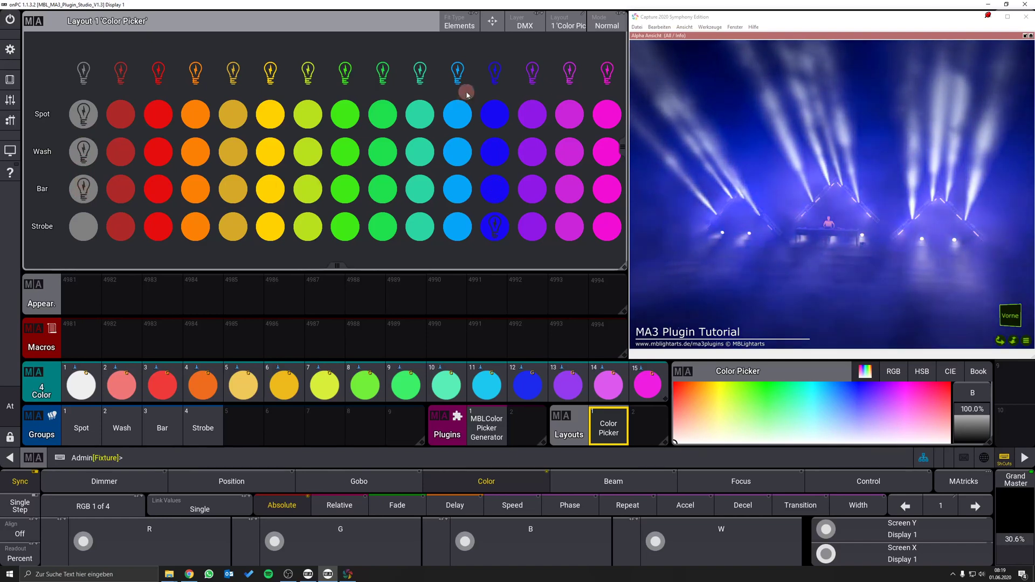
{"action": "left_click", "coordinate": [495, 74]}
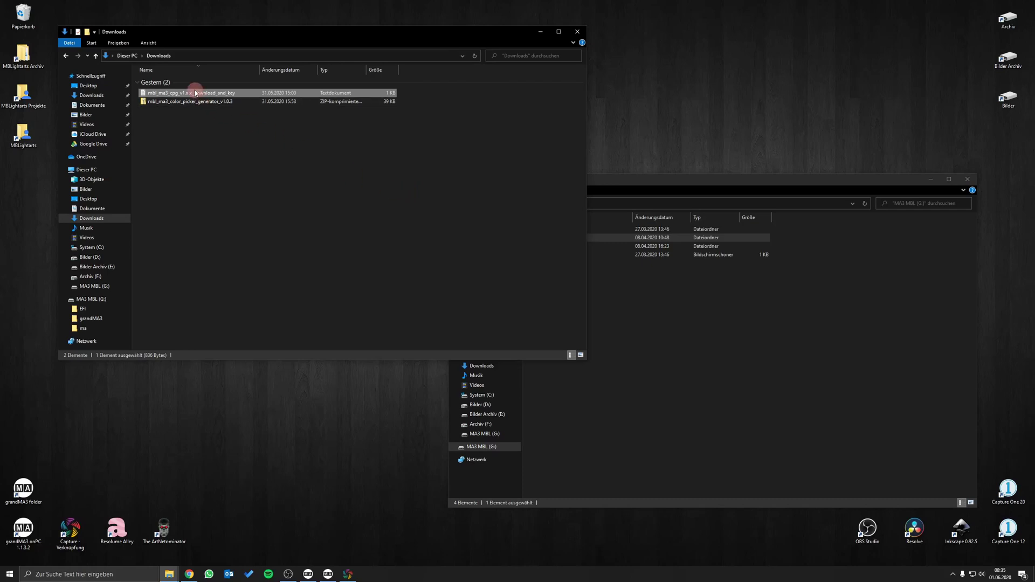
Look up the zip key in the download_and_key text file and extract mbl_ma3_color_picker_generator_v1.0.3 into Downloads with 7-Zip, entering the archive password.
{"action": "double_click", "coordinate": [245, 97]}
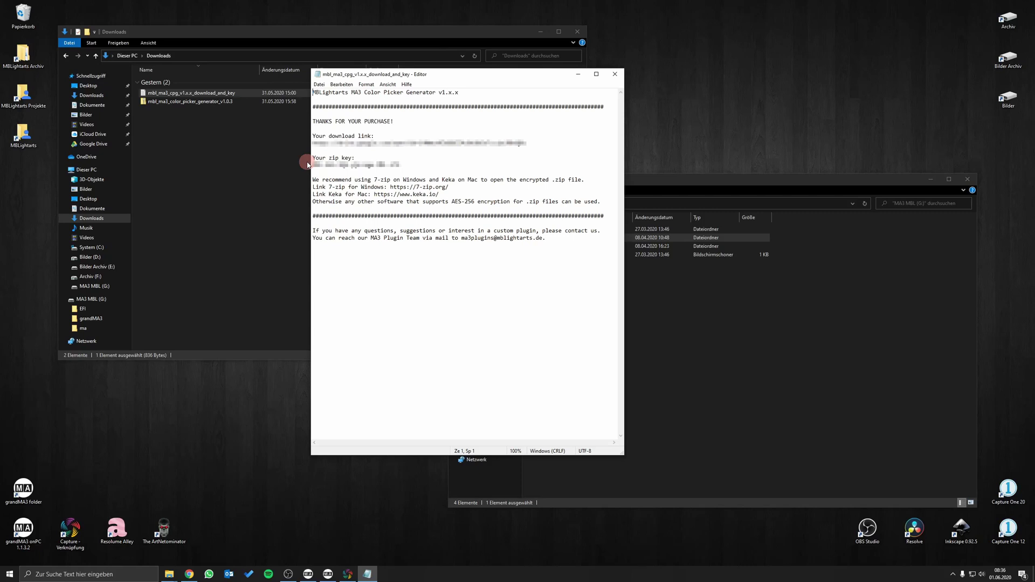
{"action": "left_click", "coordinate": [253, 156]}
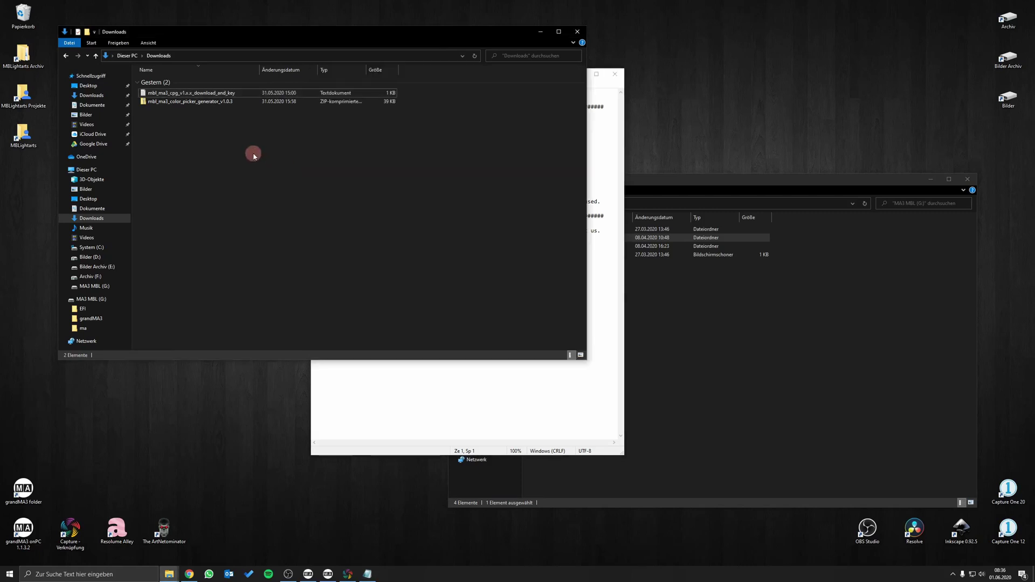
{"action": "right_click", "coordinate": [203, 104]}
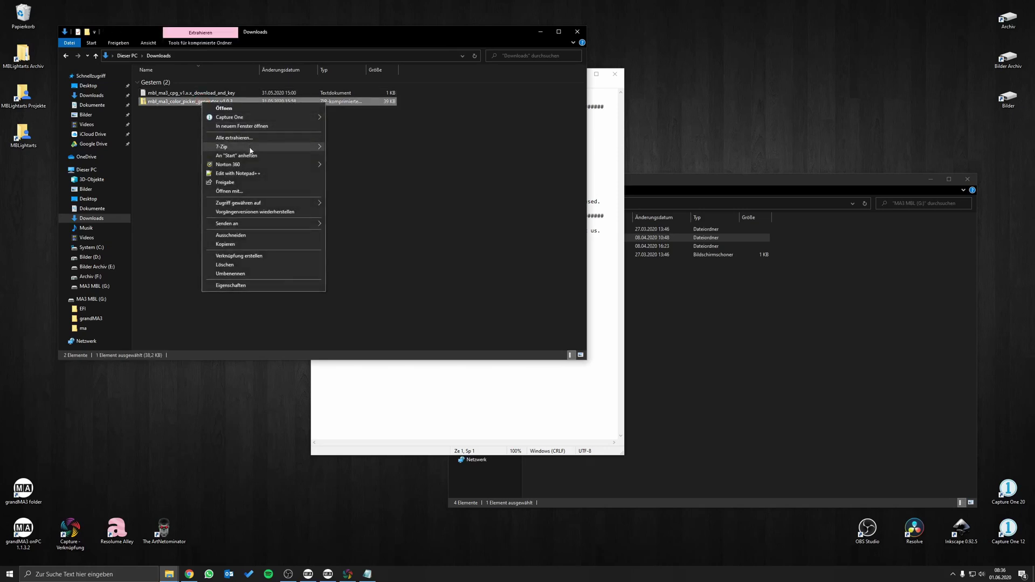
{"action": "mouse_move", "coordinate": [262, 147]}
{"action": "left_click", "coordinate": [360, 174]}
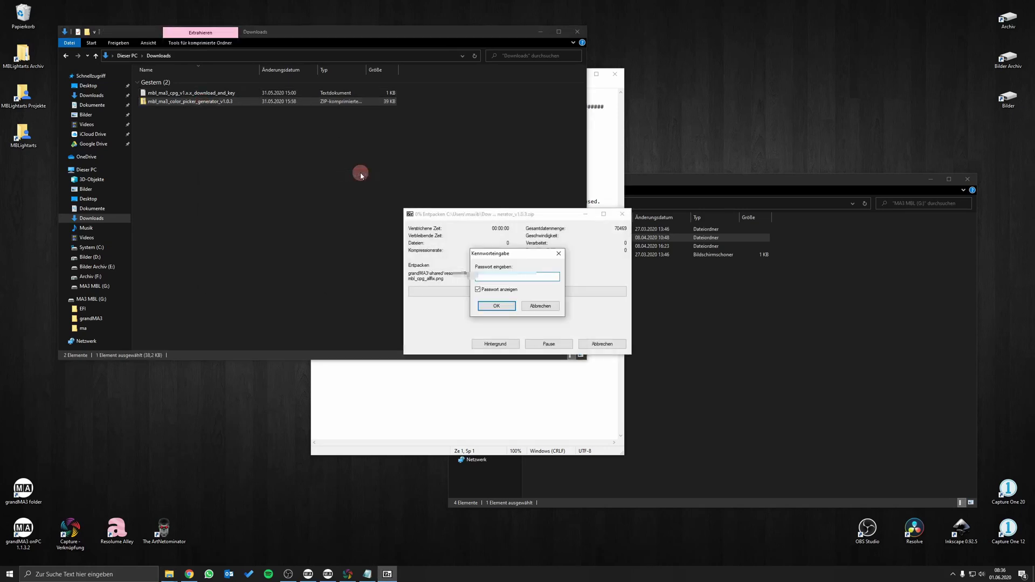
{"action": "left_click", "coordinate": [496, 306]}
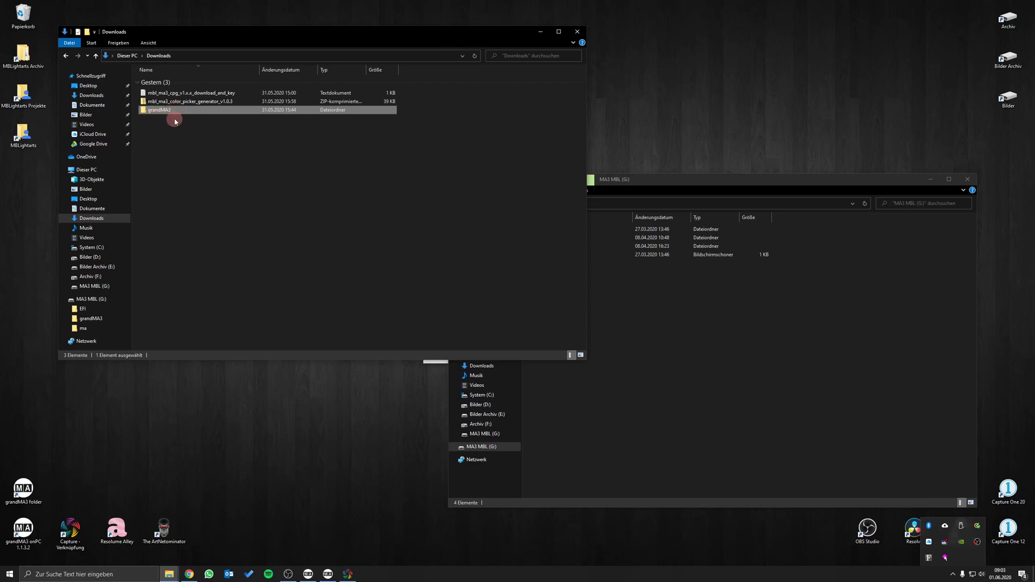
Copy the extracted grandMA3 folder from Downloads to the root of the MA3 MBL (G:) drive.
{"action": "left_click", "coordinate": [587, 429]}
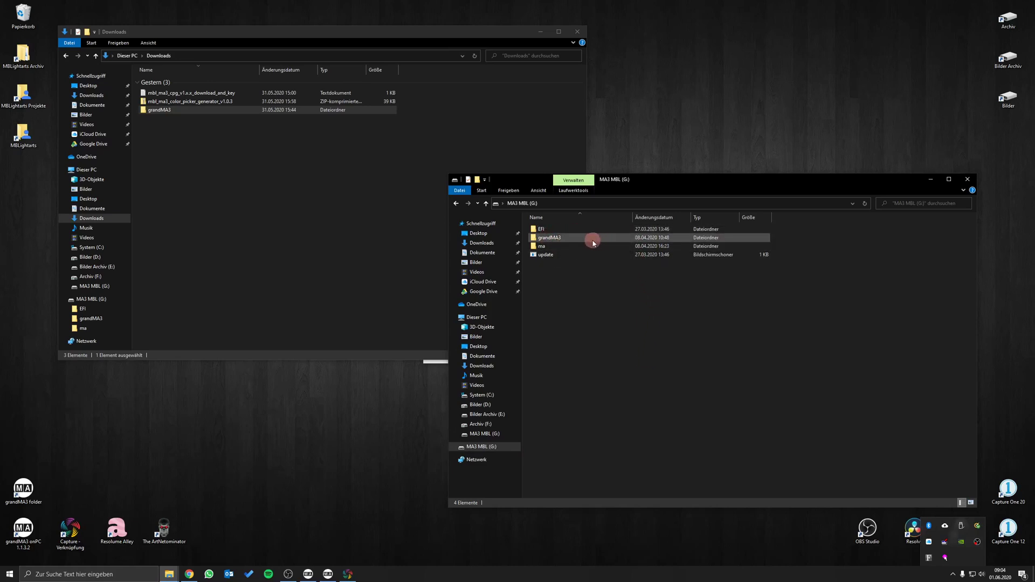
{"action": "left_click", "coordinate": [209, 180]}
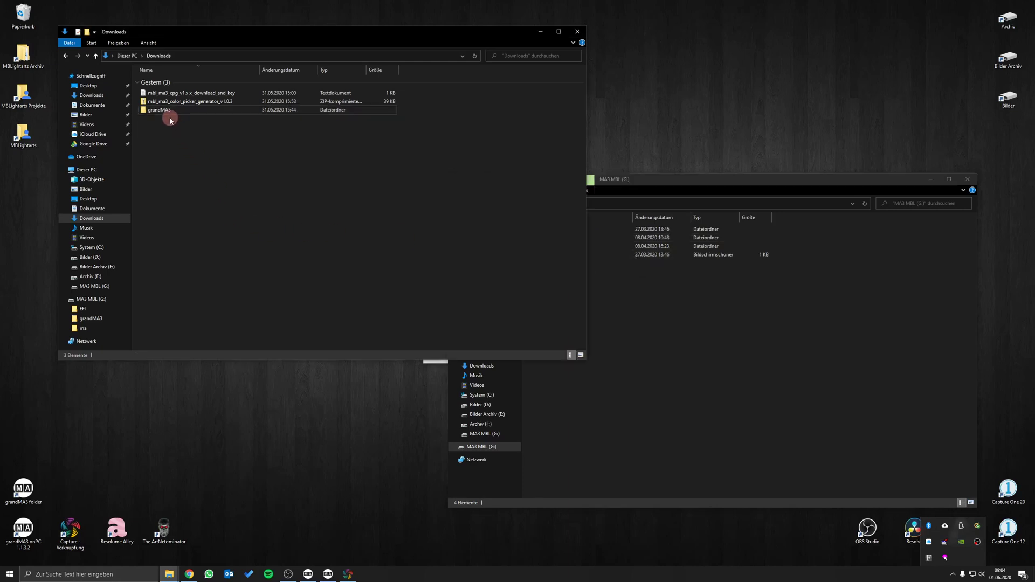
{"action": "left_click_drag", "start_coordinate": [164, 110], "coordinate": [700, 353]}
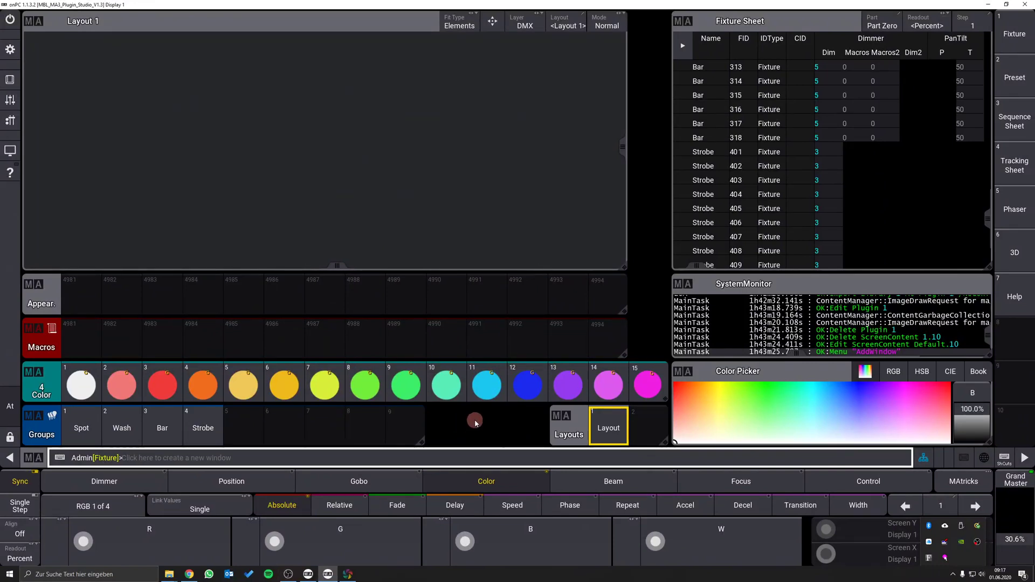
Add a Plugins pool window in the empty area between the Groups and Layouts pools.
{"action": "left_click", "coordinate": [453, 422]}
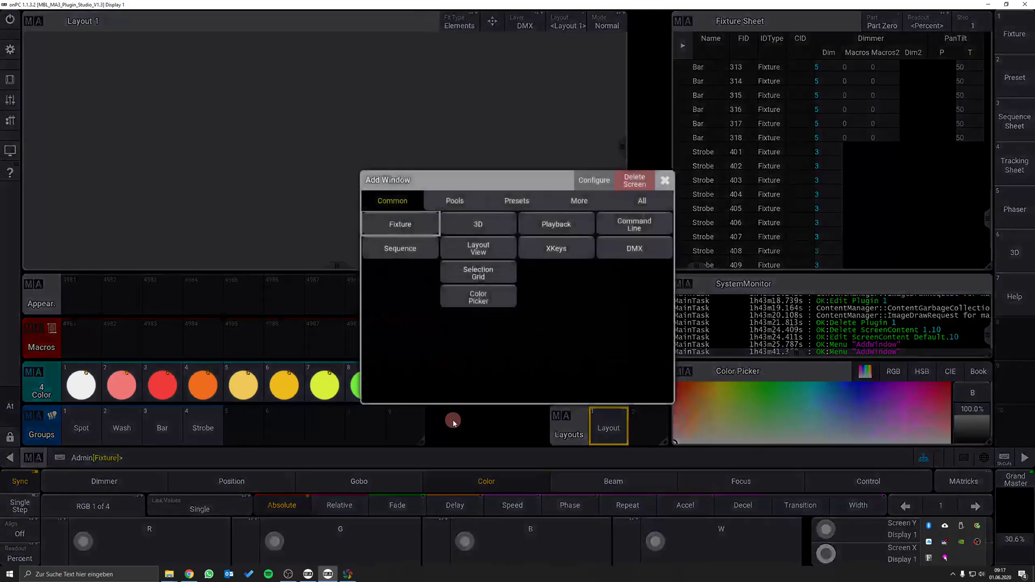
{"action": "left_click", "coordinate": [460, 202]}
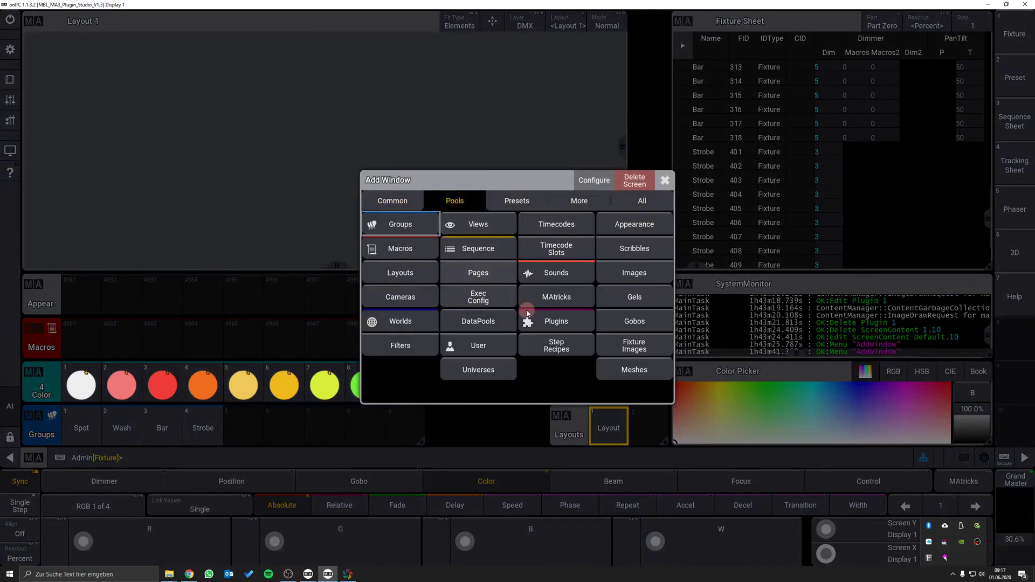
{"action": "left_click", "coordinate": [545, 330]}
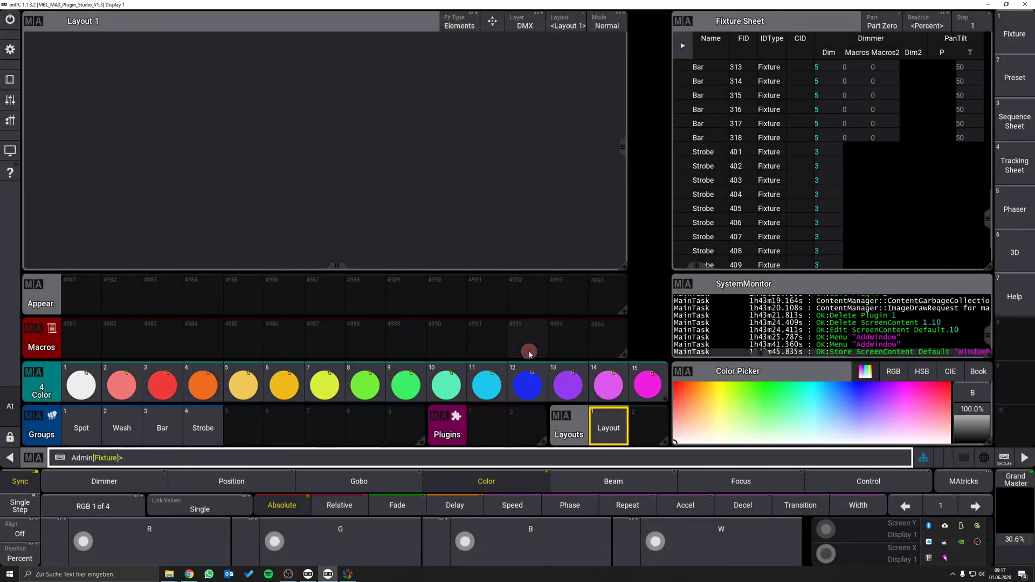
Edit the first plugin pool slot and import mbl_color_picker_generator.xml into it from the MA3 MBL drive.
{"action": "left_click_drag", "start_coordinate": [483, 425], "coordinate": [449, 430]}
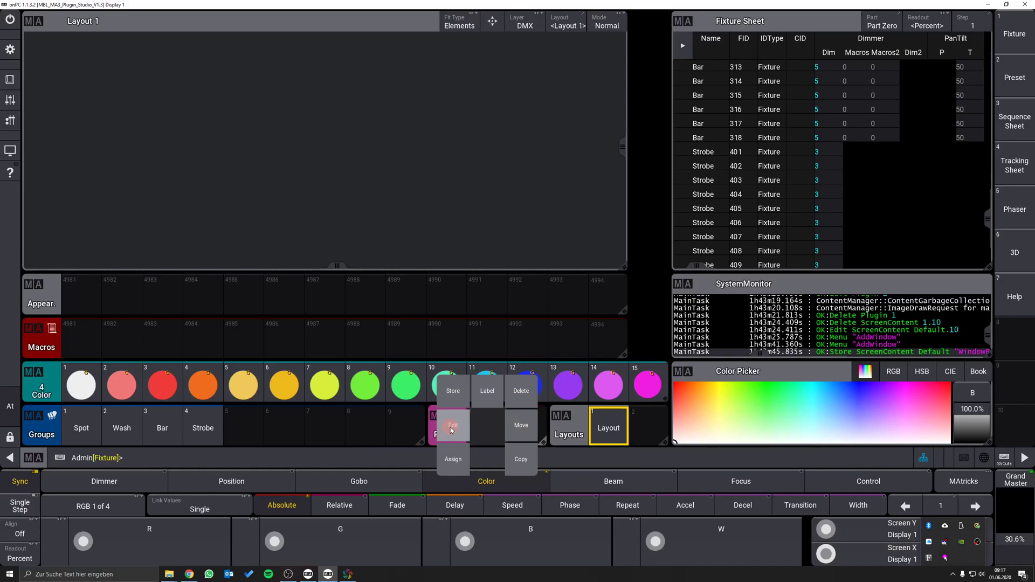
{"action": "left_click", "coordinate": [451, 427]}
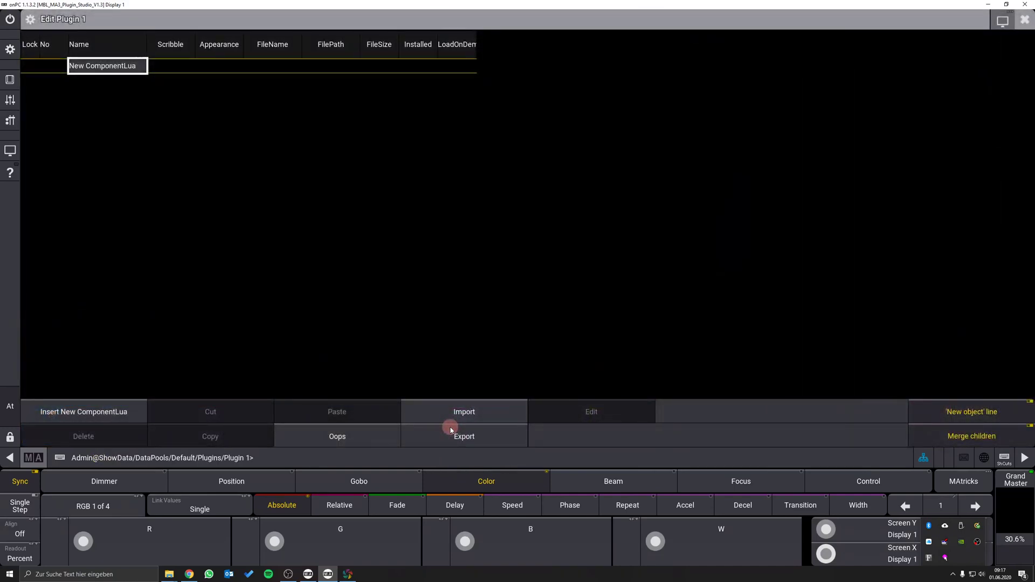
{"action": "left_click", "coordinate": [458, 415]}
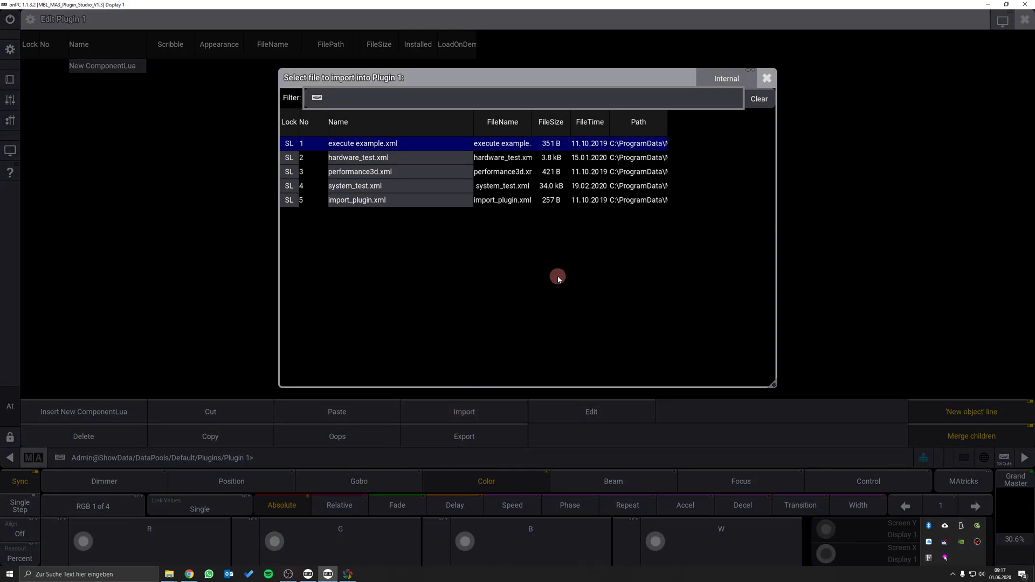
{"action": "left_click", "coordinate": [734, 77]}
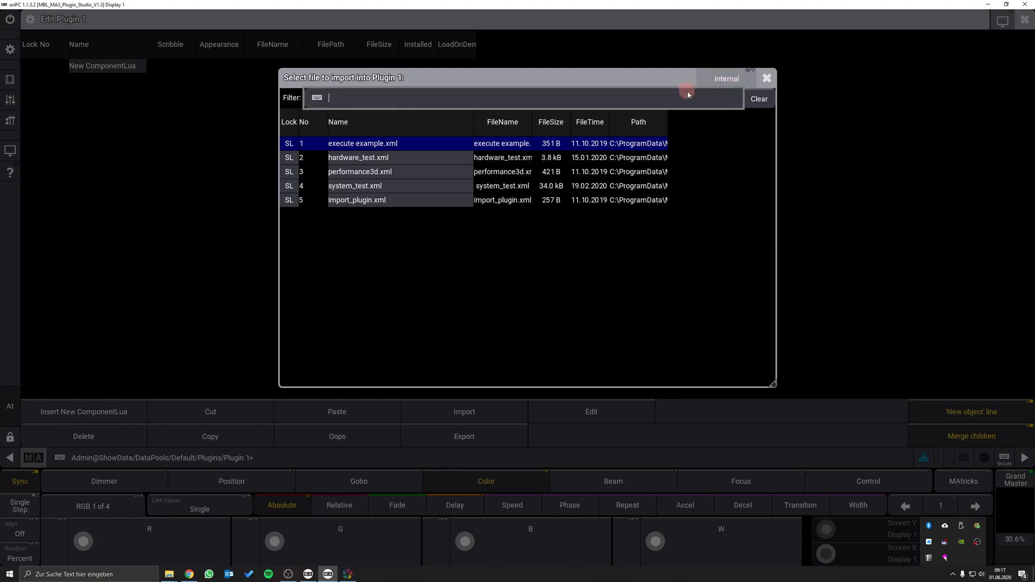
{"action": "left_click", "coordinate": [728, 95]}
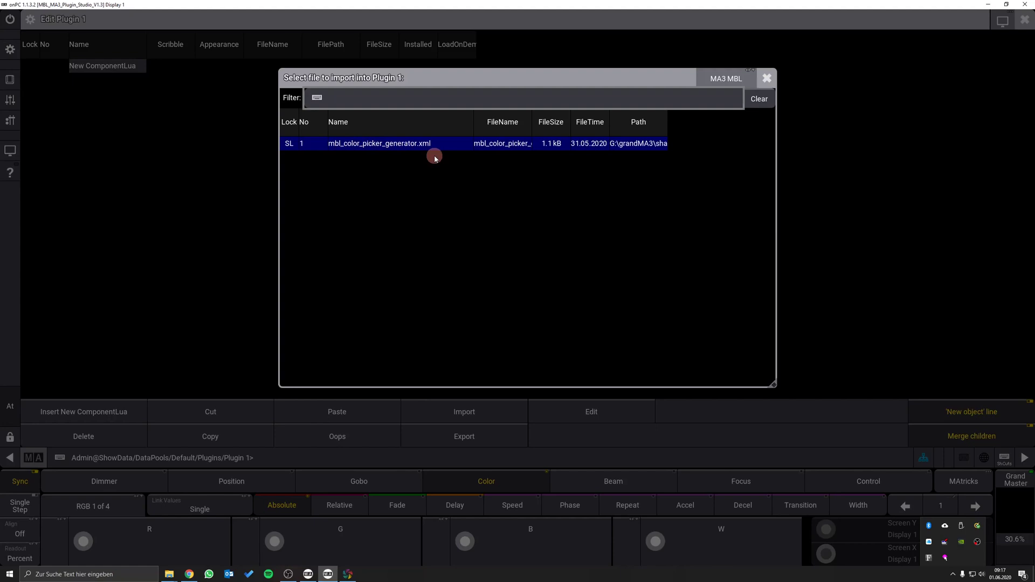
{"action": "left_click", "coordinate": [424, 144]}
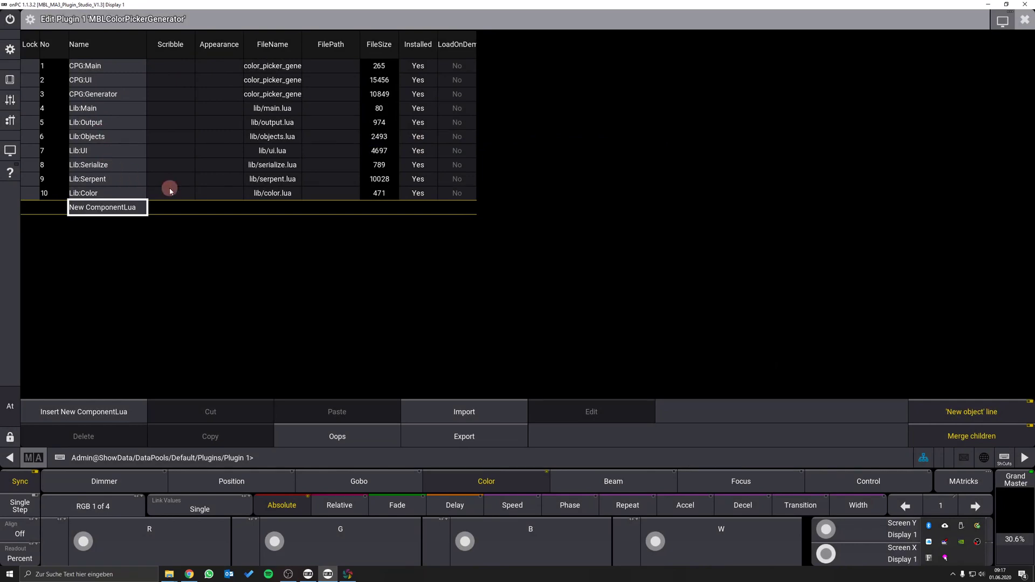
{"action": "left_click", "coordinate": [1025, 19]}
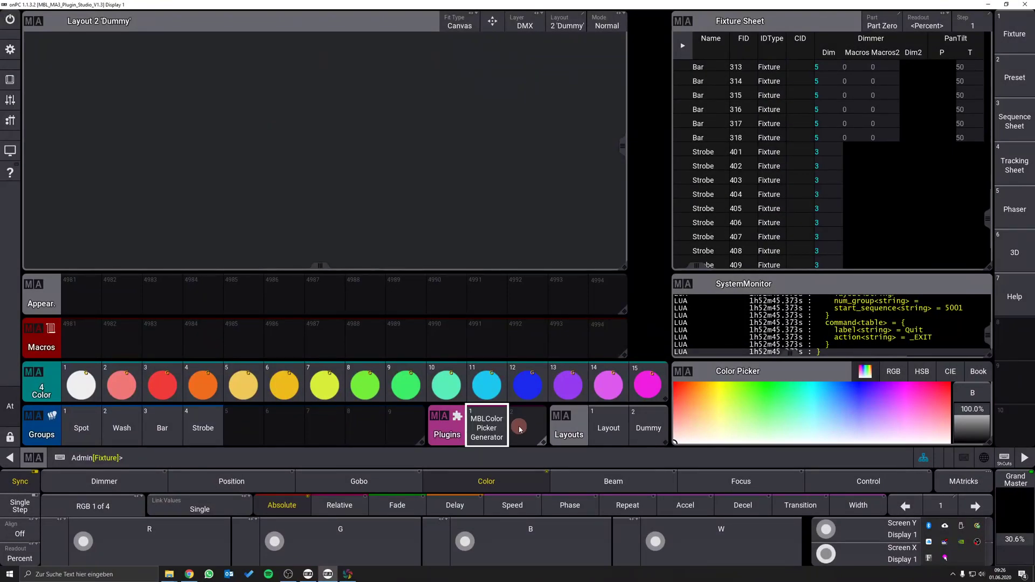
Run the MBLColor Picker Generator plugin and configure 15 color presets starting at preset 1 and 4 groups starting at group 1.
{"action": "left_click", "coordinate": [488, 424]}
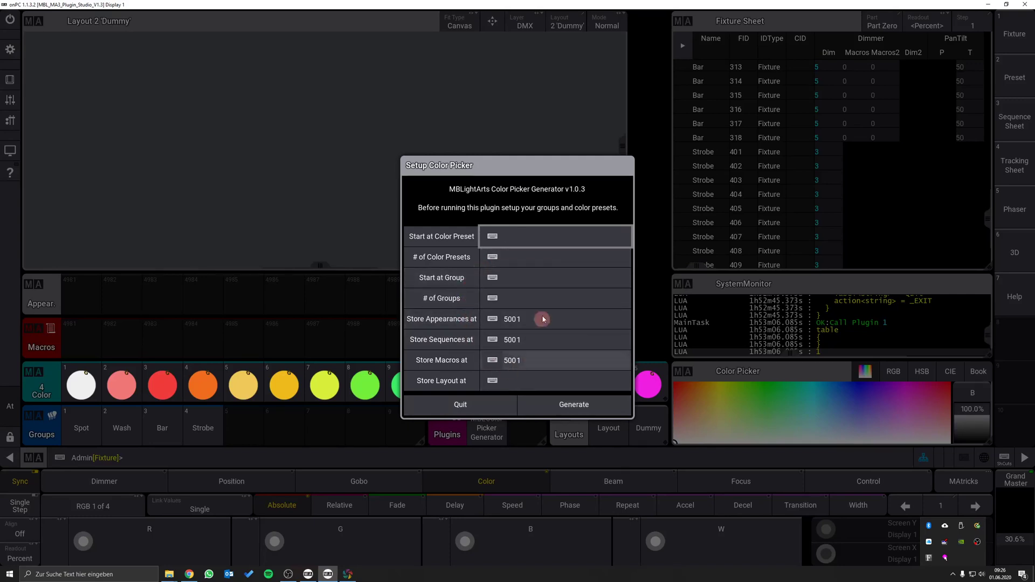
{"action": "left_click_drag", "start_coordinate": [527, 174], "coordinate": [406, 70]}
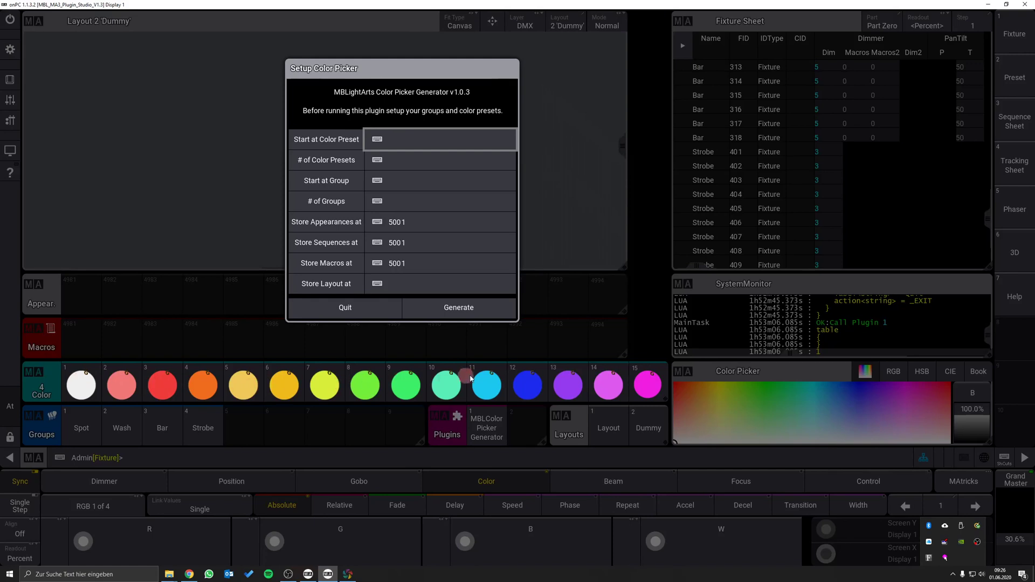
{"action": "left_click", "coordinate": [410, 142]}
{"action": "type", "text": "1"}
{"action": "left_click", "coordinate": [406, 161]}
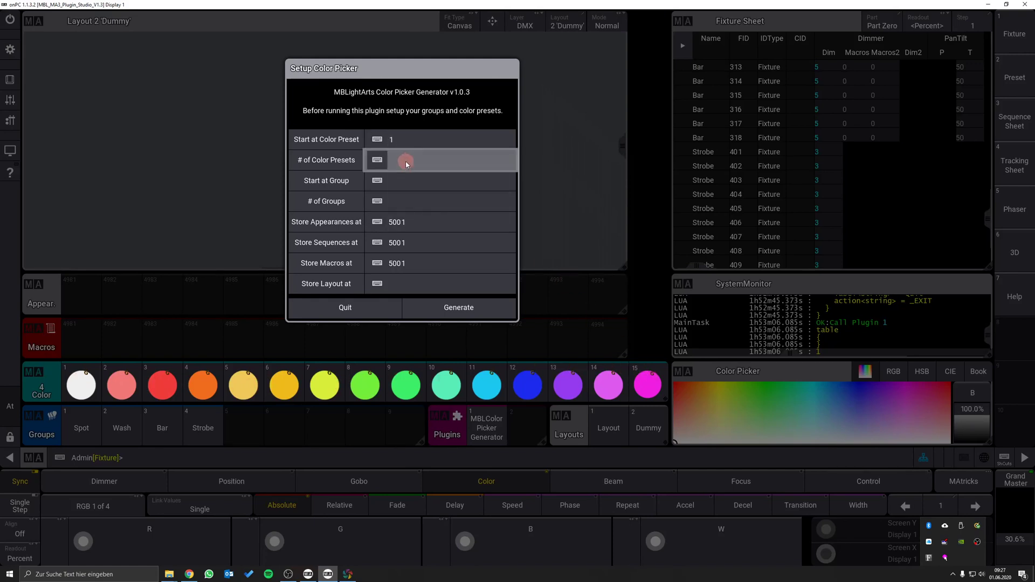
{"action": "type", "text": "15"}
{"action": "left_click", "coordinate": [404, 183]}
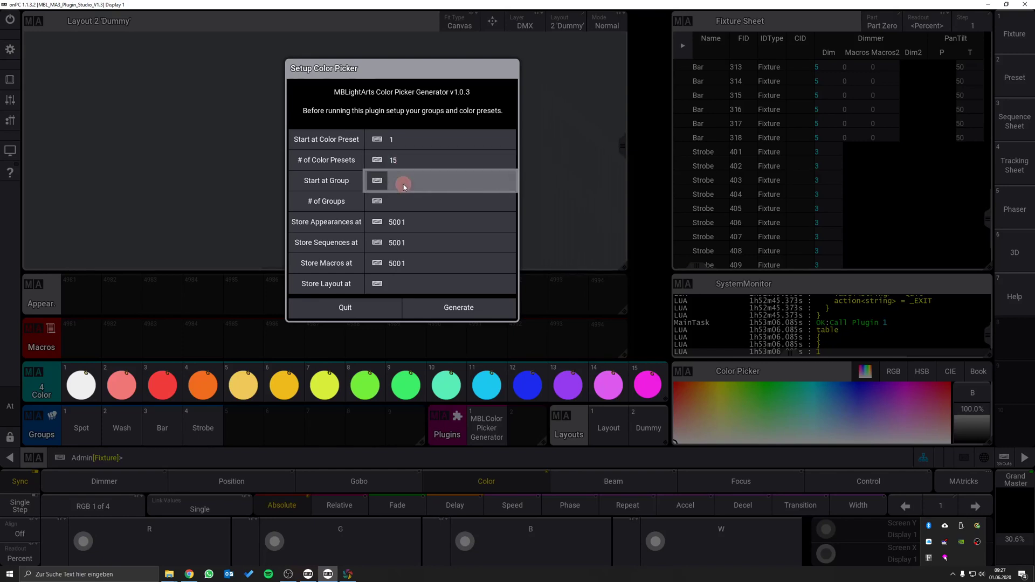
{"action": "type", "text": "1"}
{"action": "left_click", "coordinate": [406, 204]}
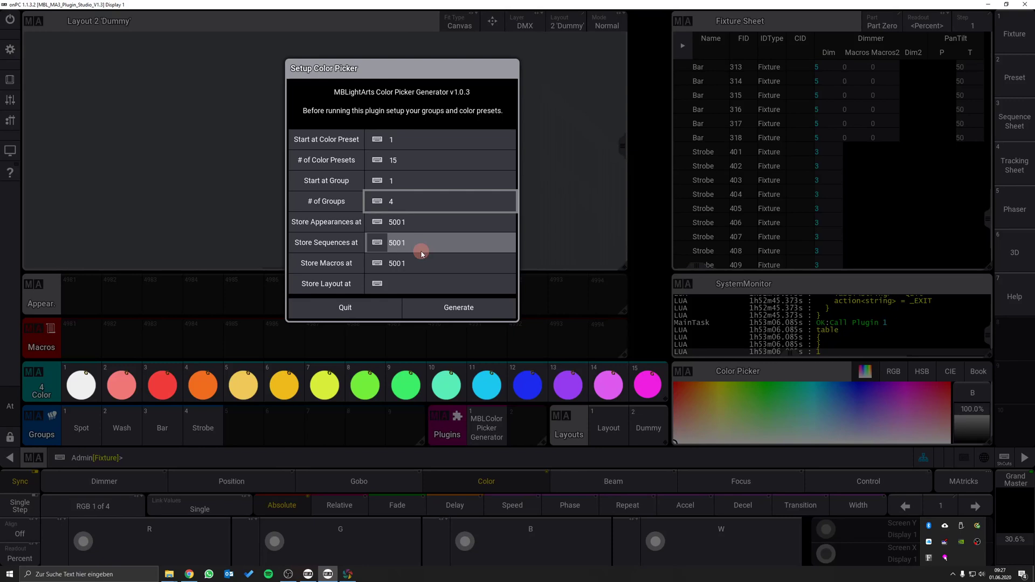
Set the layout storage location to 1 and generate the color picker with the remaining default locations.
{"action": "left_click", "coordinate": [423, 285]}
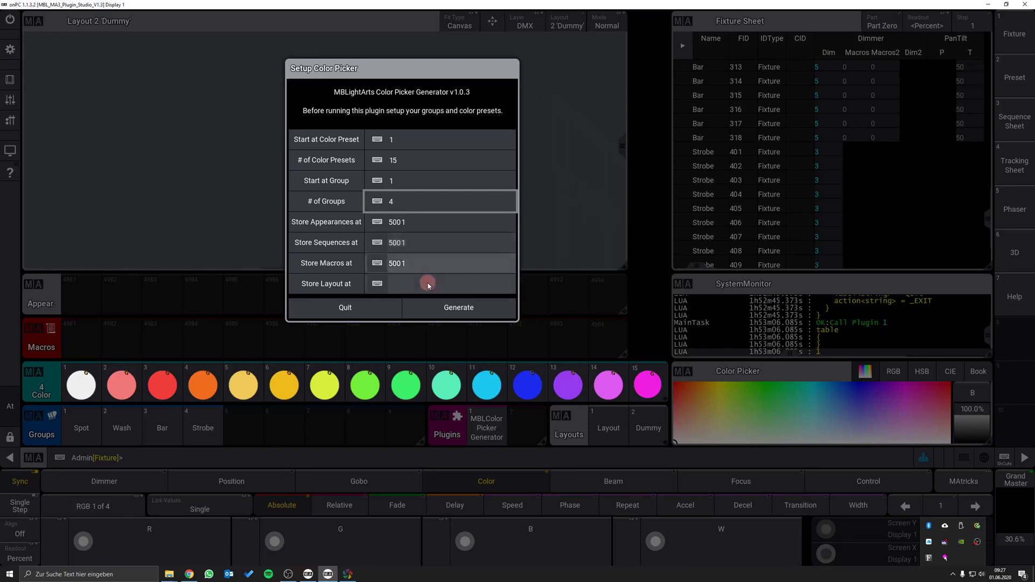
{"action": "type", "text": "1"}
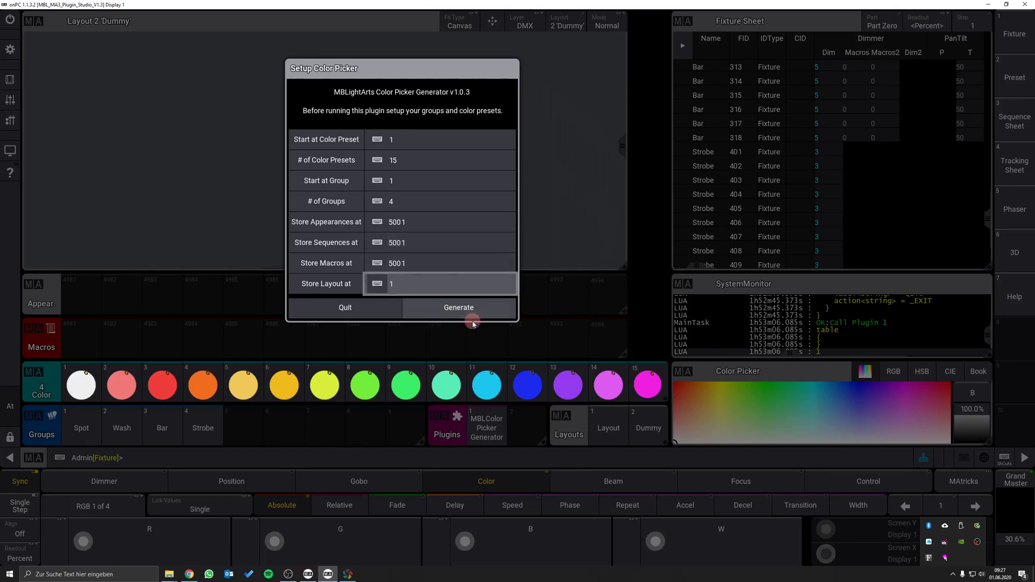
{"action": "left_click", "coordinate": [465, 306]}
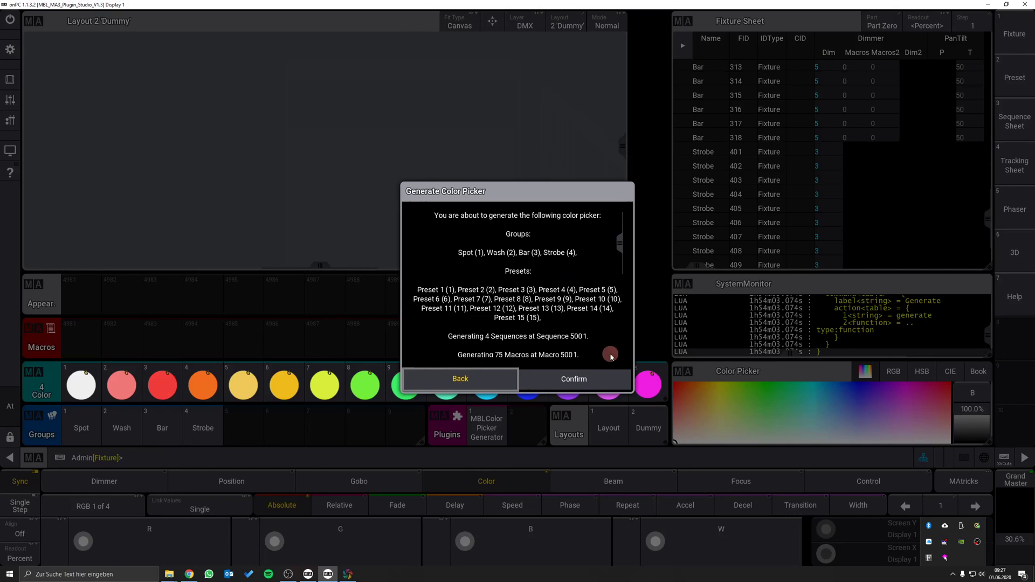
{"action": "left_click", "coordinate": [587, 385]}
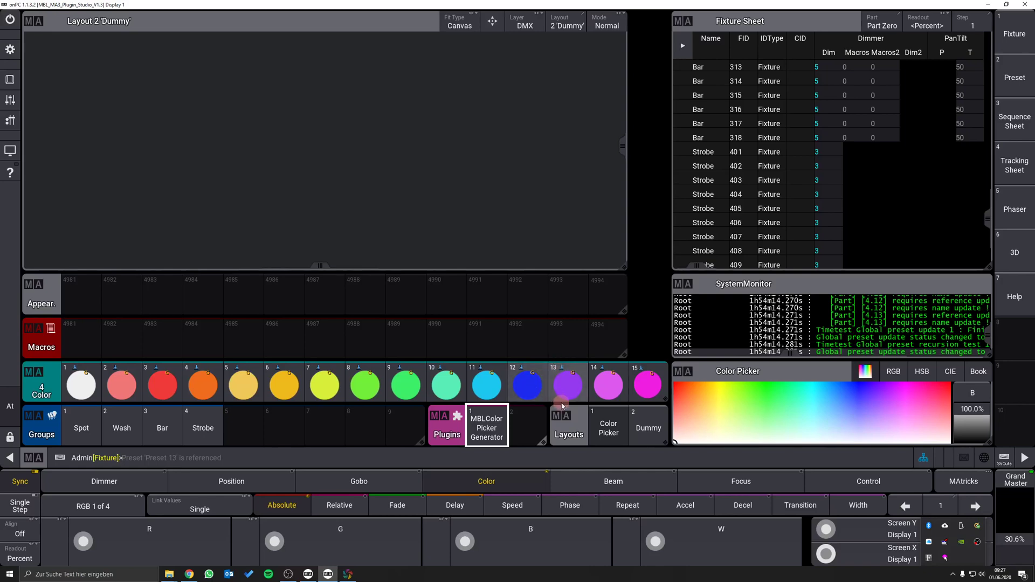
Show the Color Picker layout in the layout window instead of the Dummy layout.
{"action": "left_click", "coordinate": [583, 429]}
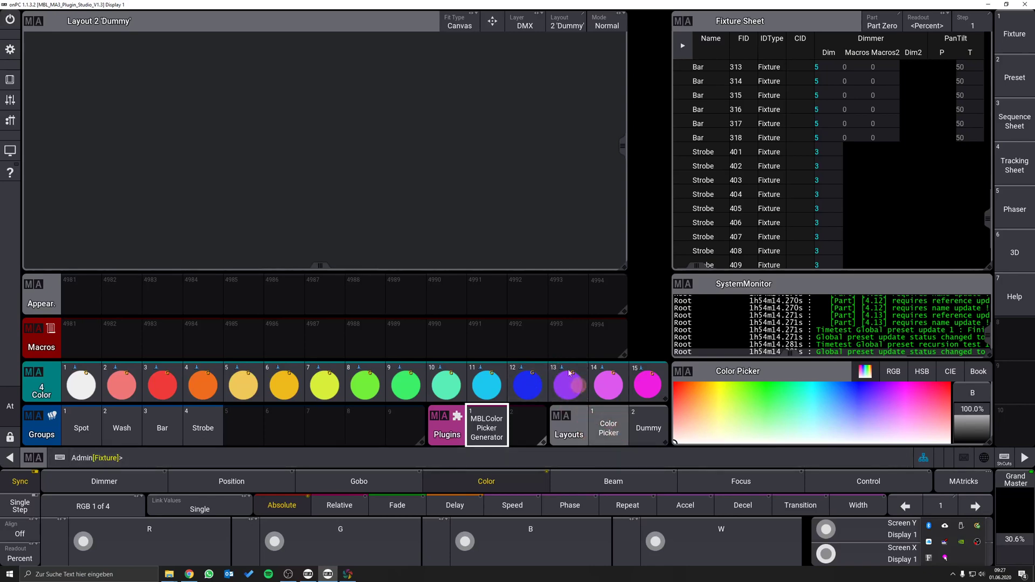
{"action": "left_click_drag", "start_coordinate": [488, 180], "coordinate": [444, 143]}
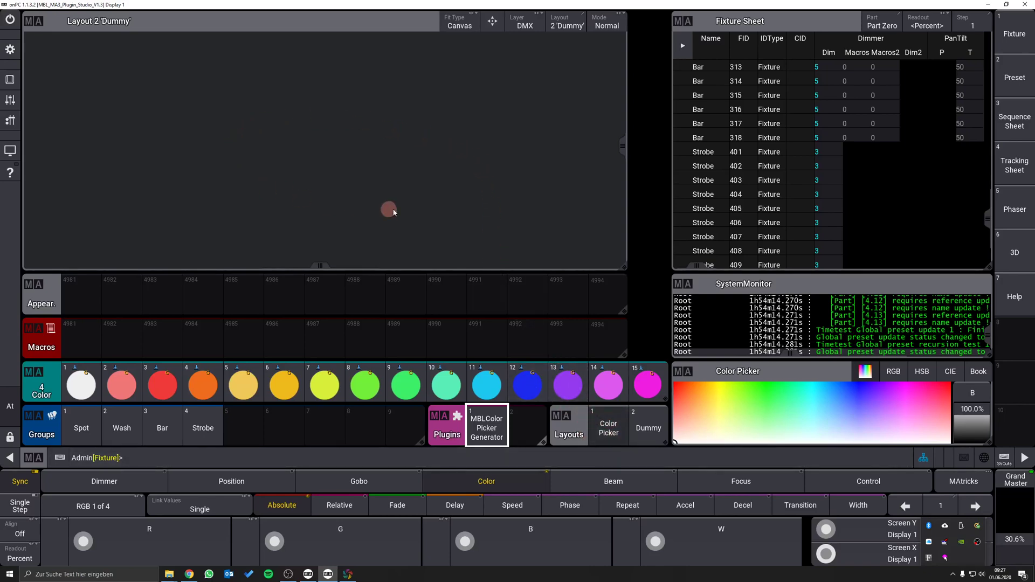
{"action": "left_click", "coordinate": [569, 26]}
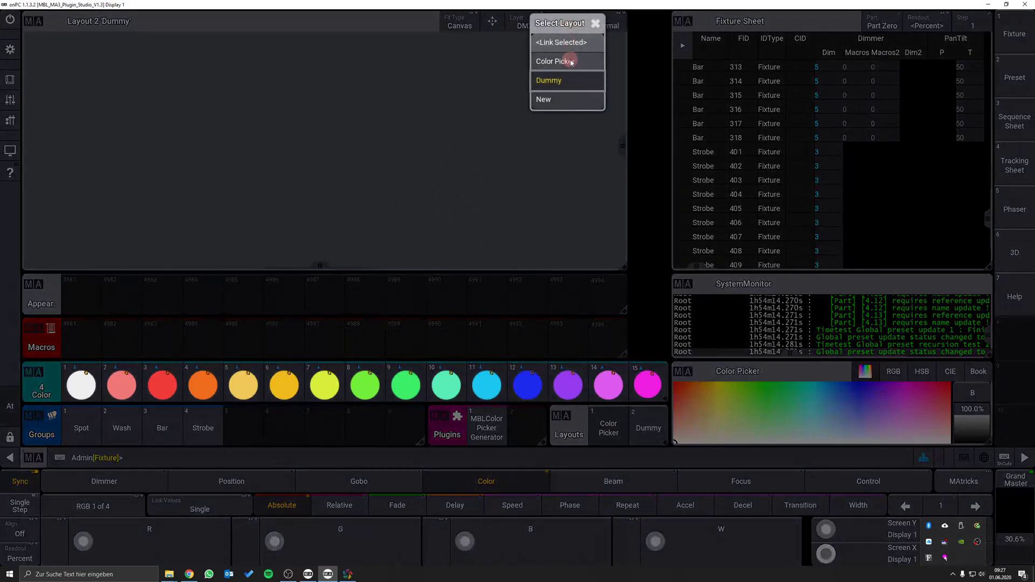
{"action": "left_click", "coordinate": [569, 61]}
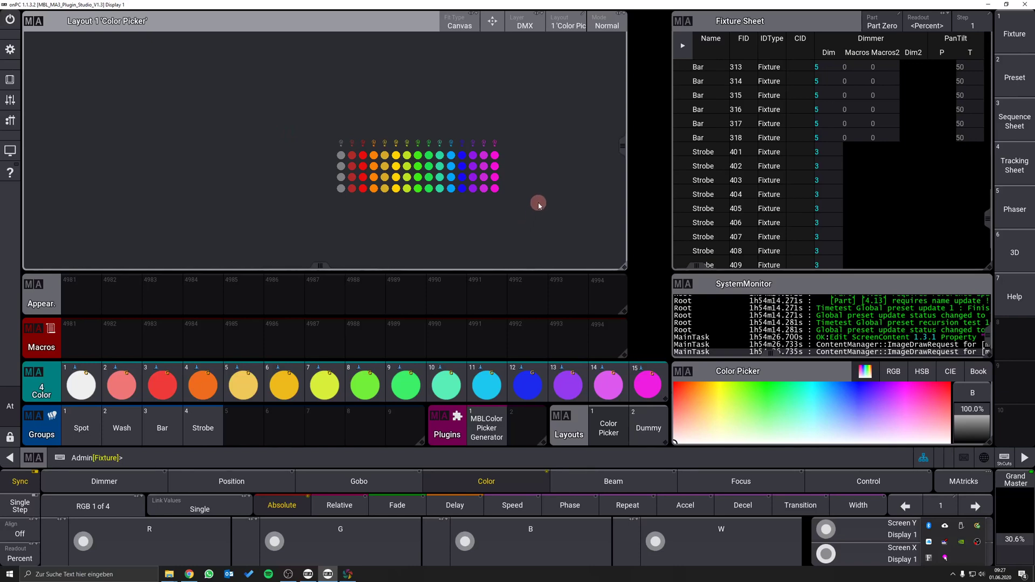
Set the layout window's fit type to Elements and fit the color picker to the window.
{"action": "left_click", "coordinate": [461, 29]}
{"action": "left_click", "coordinate": [463, 28]}
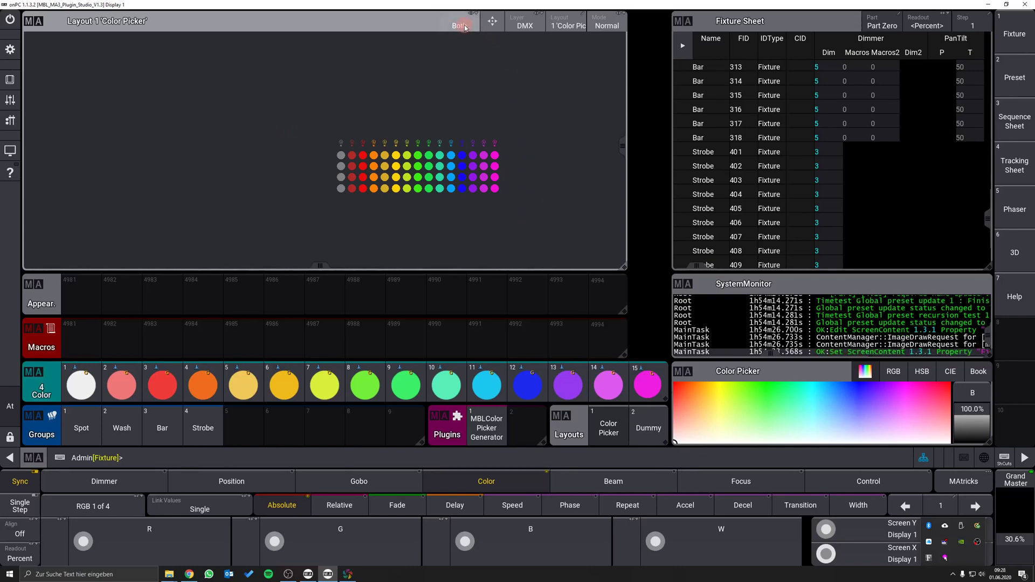
{"action": "left_click", "coordinate": [493, 24]}
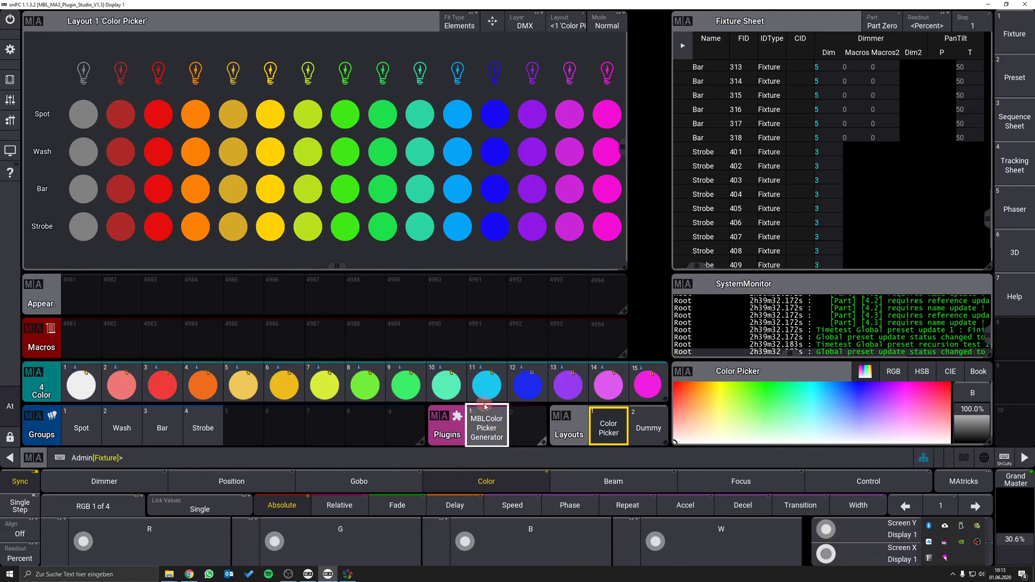
Run the color picker plugin again and remove the Strobe group through its customization options.
{"action": "left_click", "coordinate": [488, 430]}
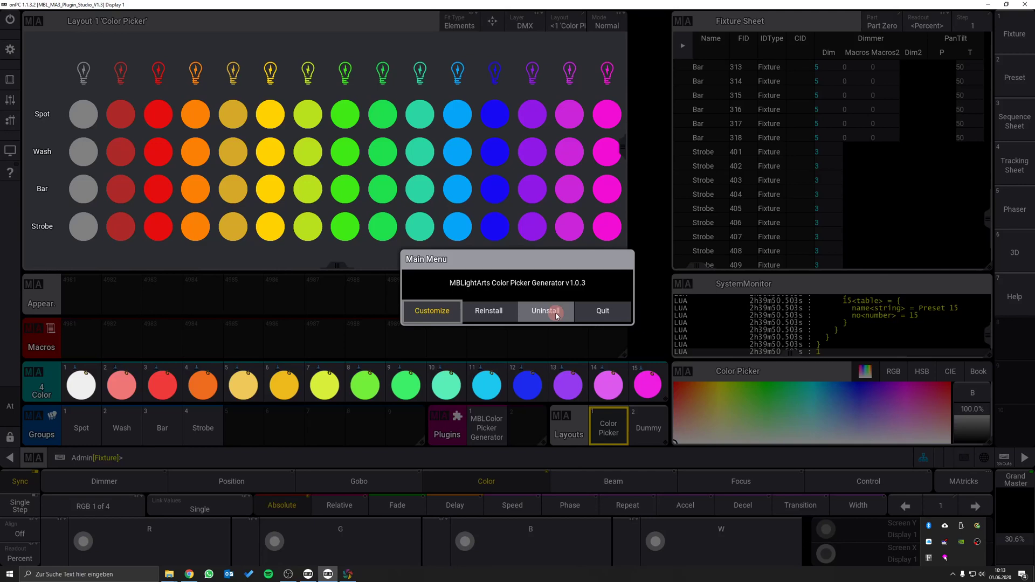
{"action": "left_click", "coordinate": [443, 317]}
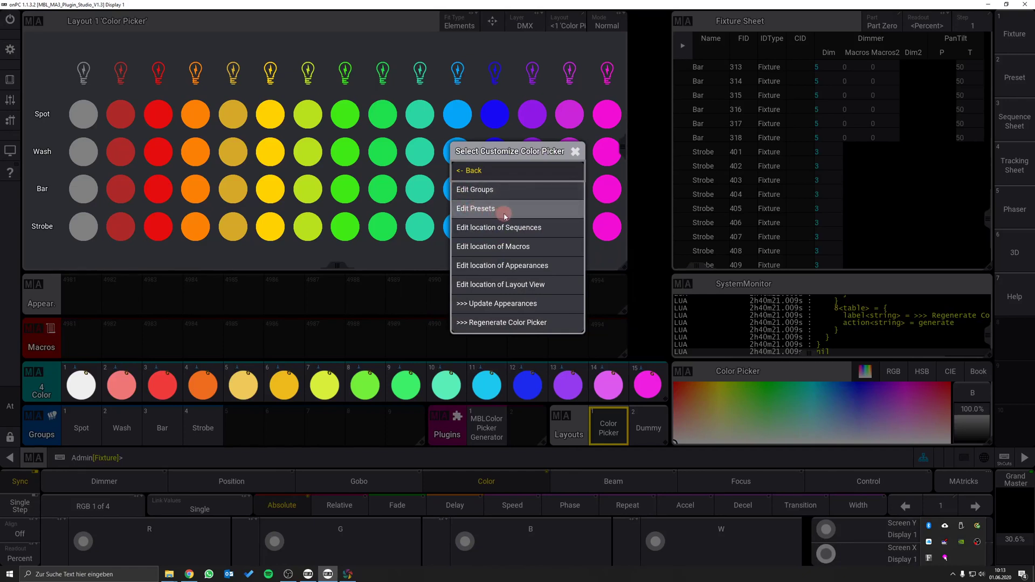
{"action": "left_click", "coordinate": [484, 191]}
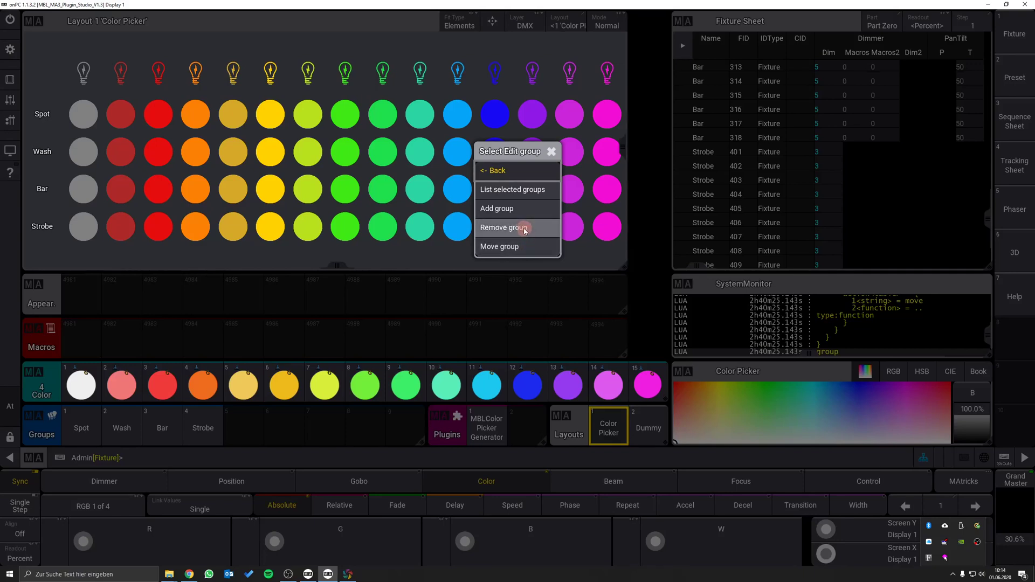
{"action": "left_click", "coordinate": [522, 228]}
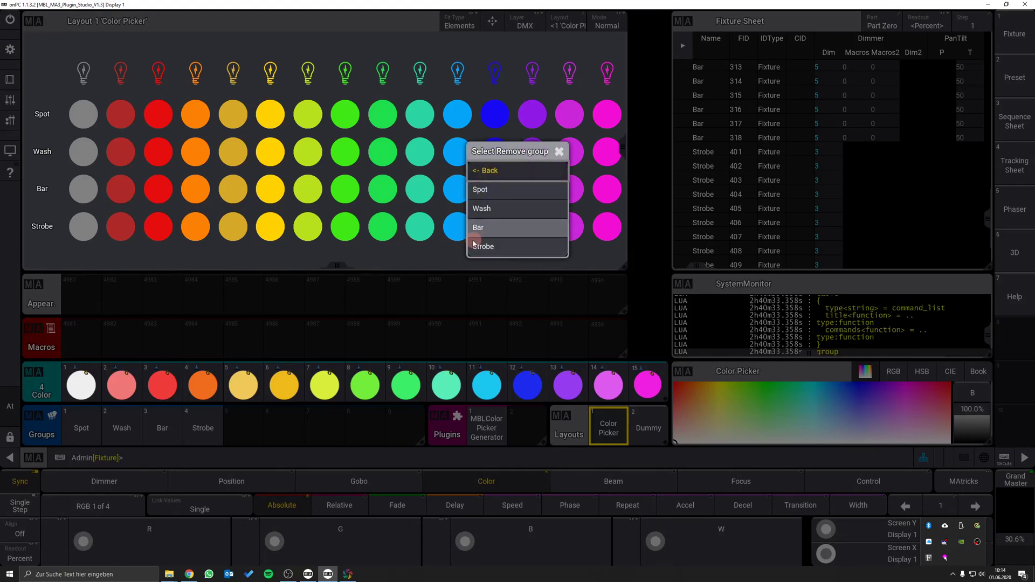
{"action": "left_click", "coordinate": [509, 249]}
{"action": "left_click", "coordinate": [497, 175]}
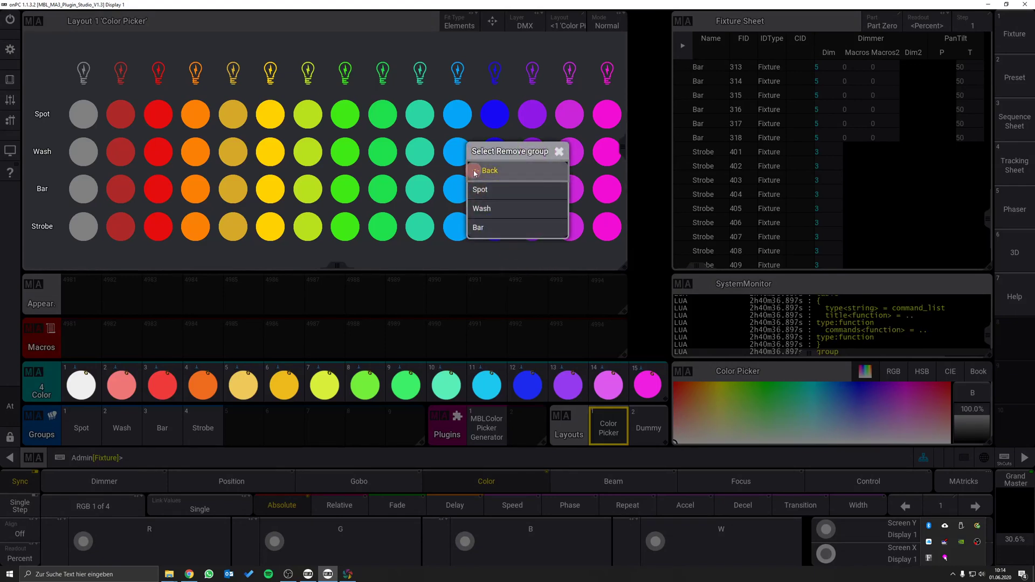
{"action": "left_click", "coordinate": [497, 177]}
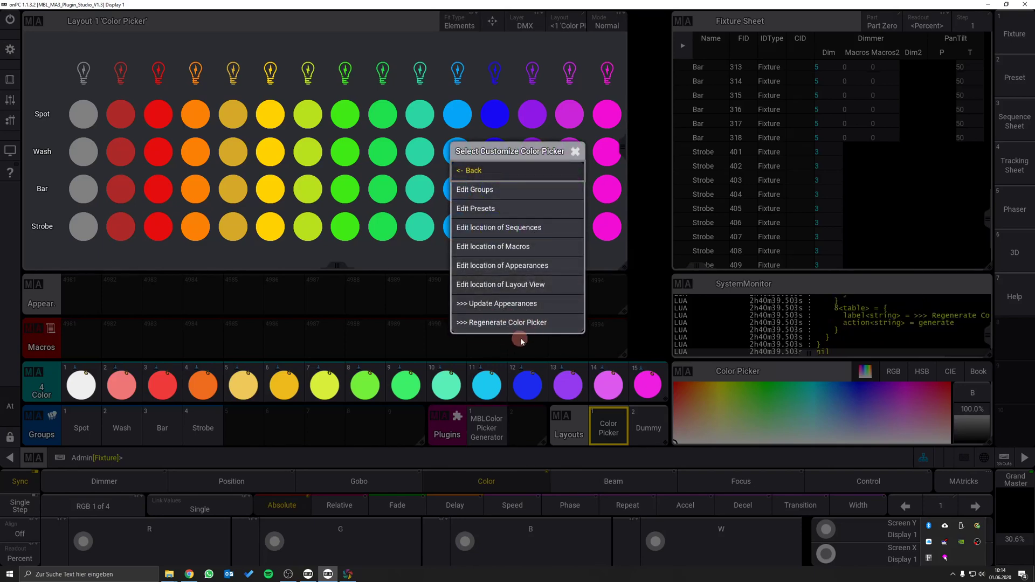
Regenerate the color picker for the Spot, Wash and Bar groups and confirm the generation.
{"action": "left_click", "coordinate": [536, 322]}
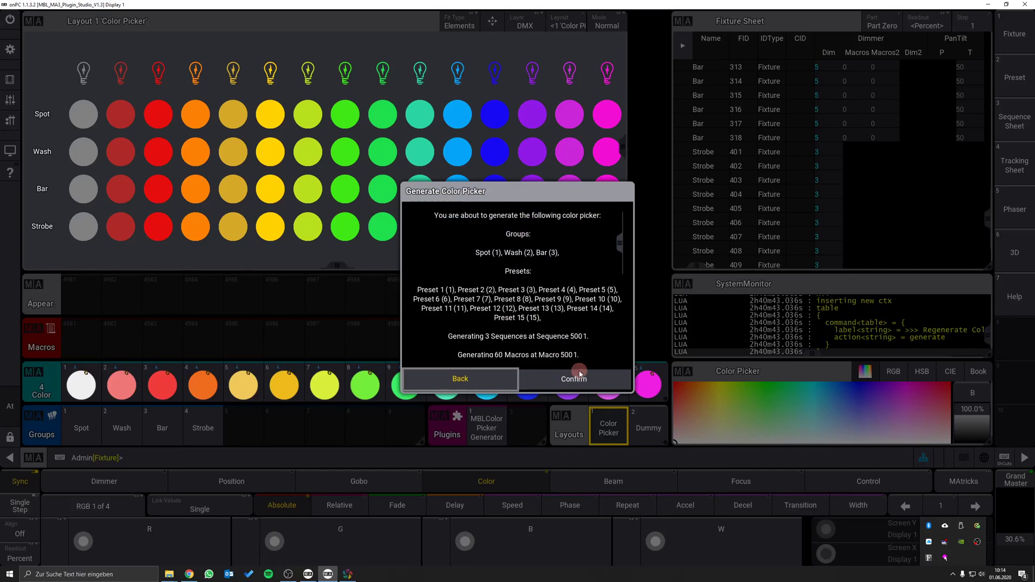
{"action": "left_click", "coordinate": [591, 376]}
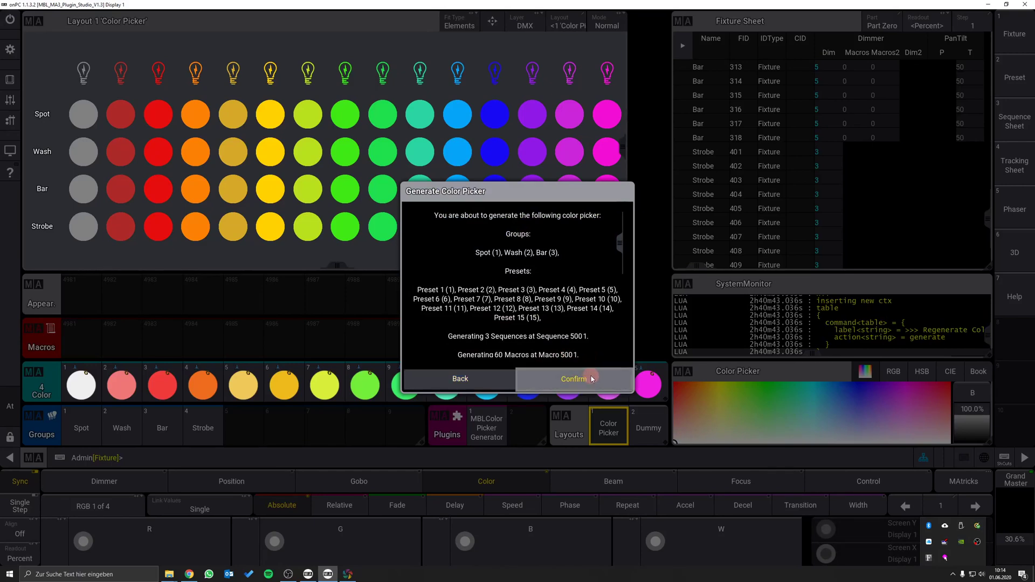
{"action": "left_click", "coordinate": [306, 254]}
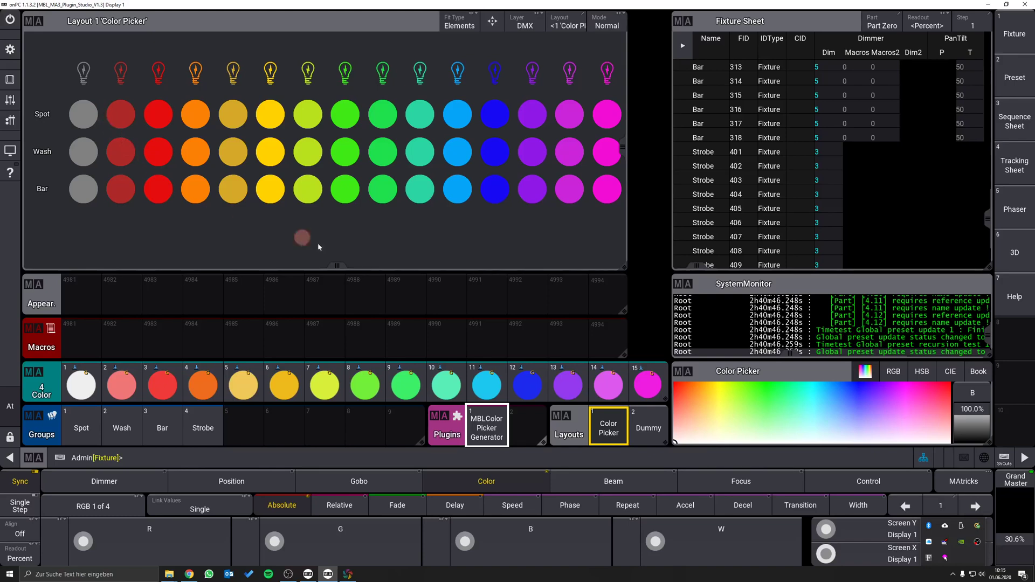
Edit Appearance 5001 and set its background color to white with R, G and B at 100%.
{"action": "scroll", "coordinate": [493, 291], "scroll_direction": "down", "scroll_amount": 1}
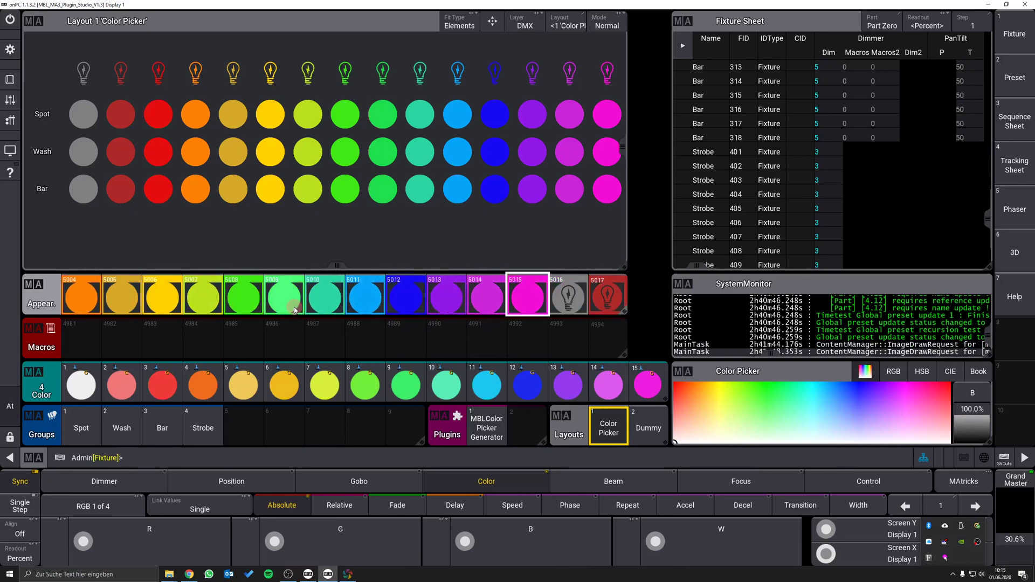
{"action": "scroll", "coordinate": [284, 309], "scroll_direction": "up", "scroll_amount": 3}
{"action": "scroll", "coordinate": [284, 308], "scroll_direction": "up", "scroll_amount": 2}
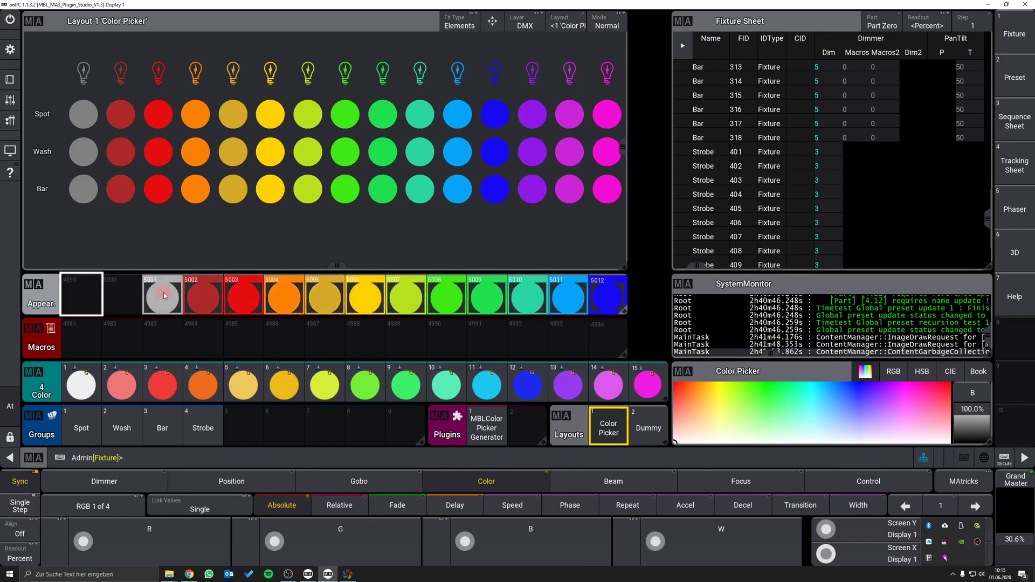
{"action": "left_click_drag", "start_coordinate": [164, 293], "coordinate": [130, 299]}
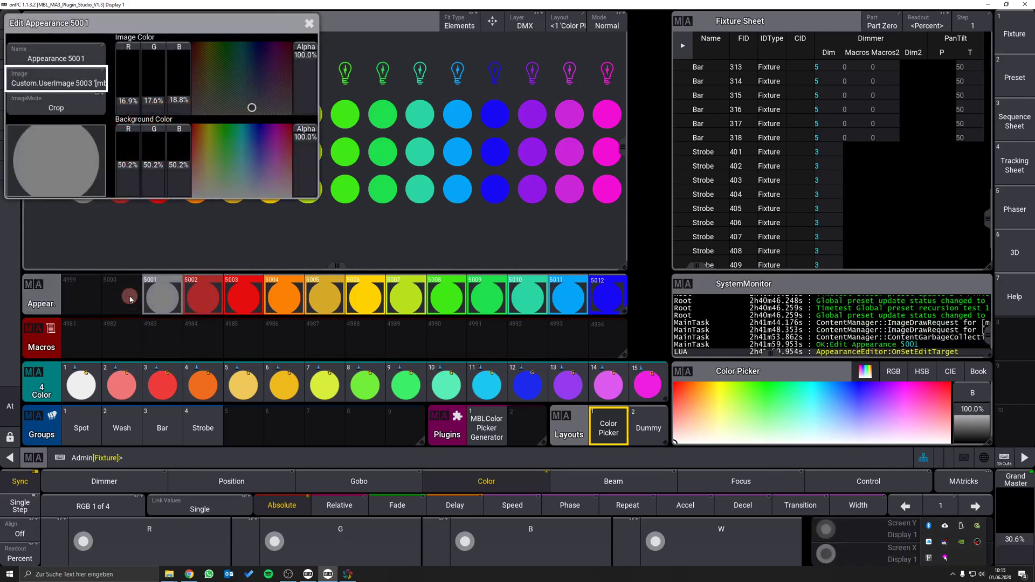
{"action": "left_click_drag", "start_coordinate": [212, 176], "coordinate": [235, 211]}
{"action": "left_click", "coordinate": [233, 188]}
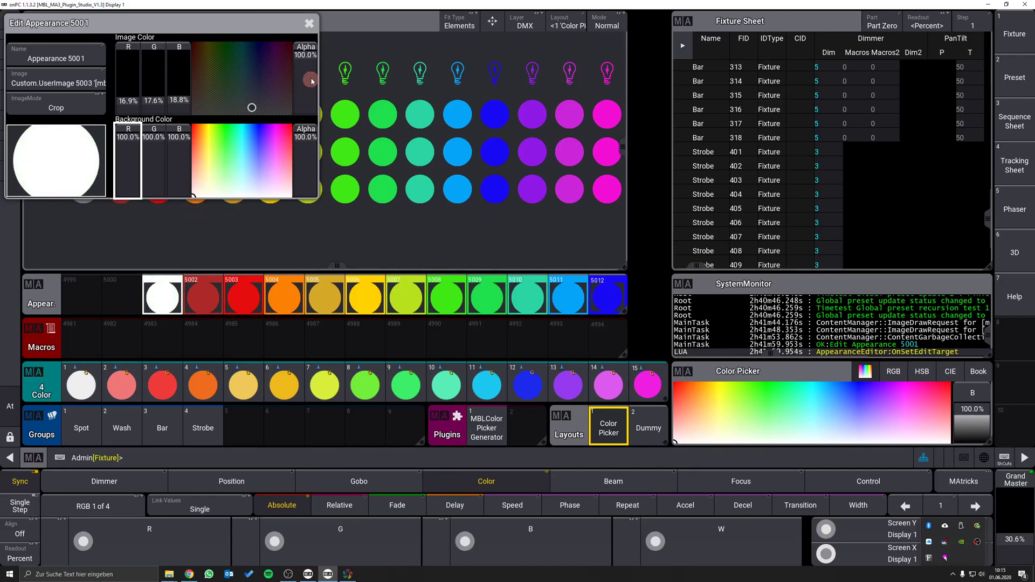
{"action": "left_click", "coordinate": [309, 24]}
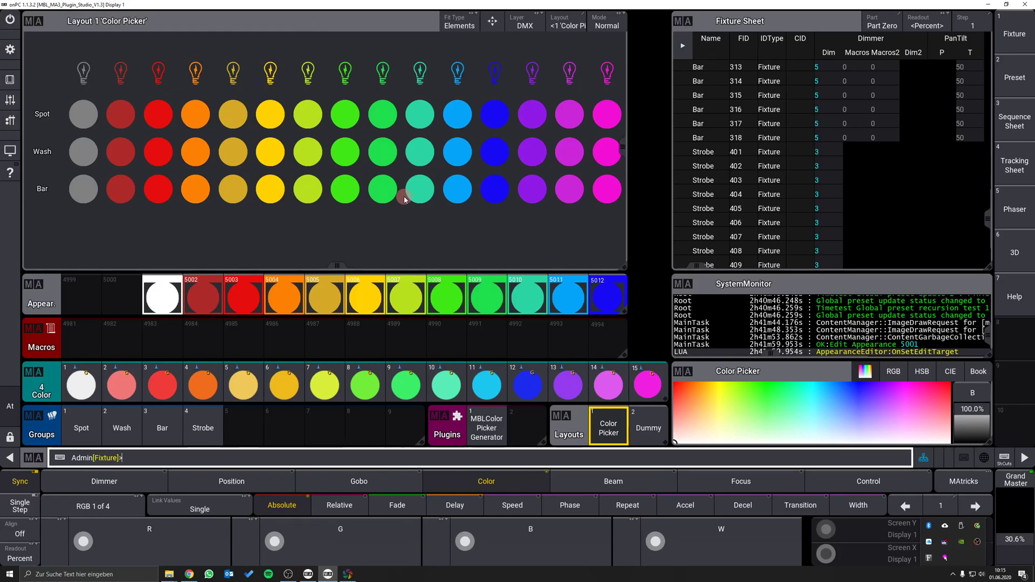
Apply the edited appearance color to the color picker with the plugin's Update Appearances customization.
{"action": "left_click", "coordinate": [485, 427]}
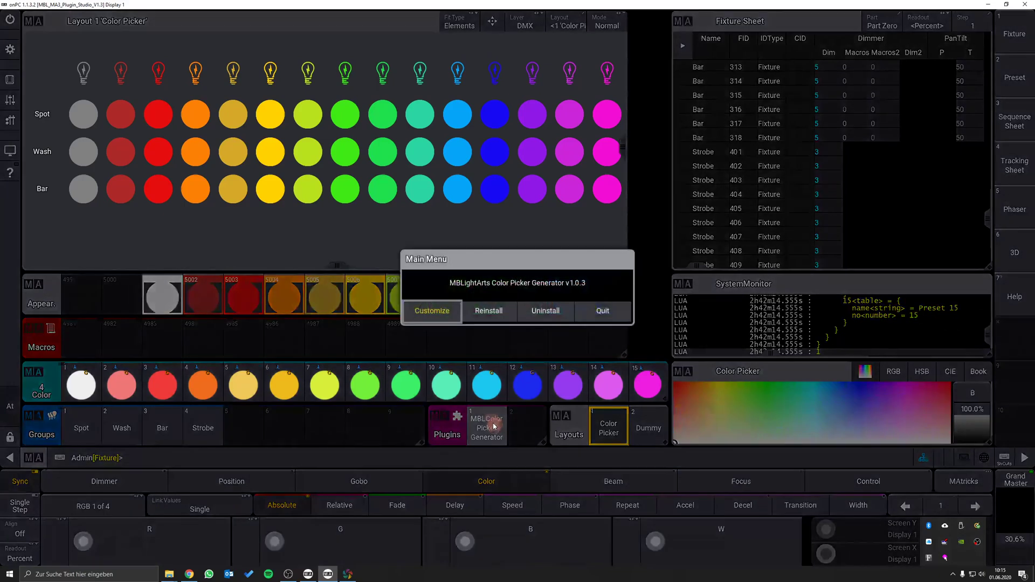
{"action": "left_click", "coordinate": [432, 311]}
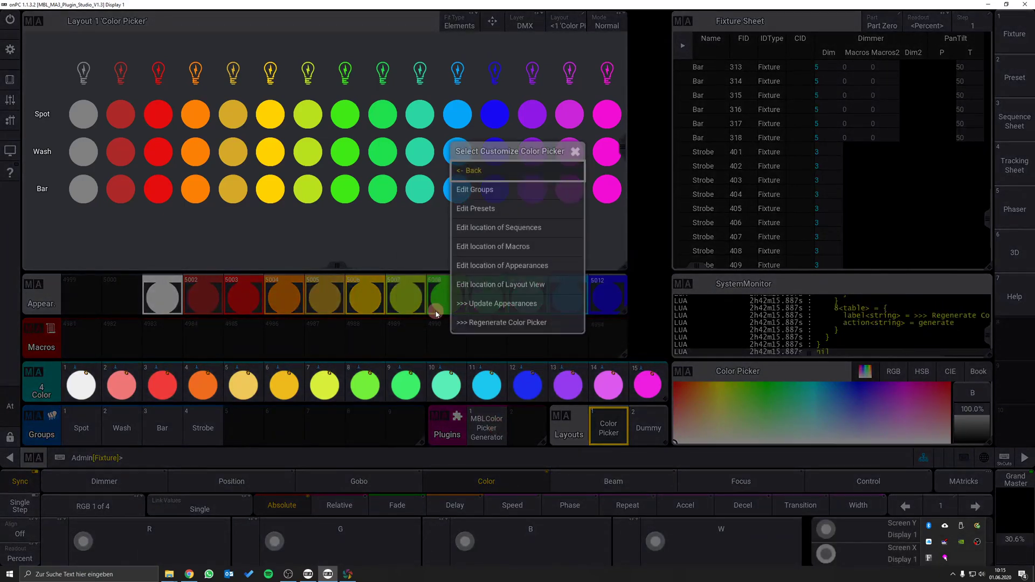
{"action": "left_click", "coordinate": [469, 307]}
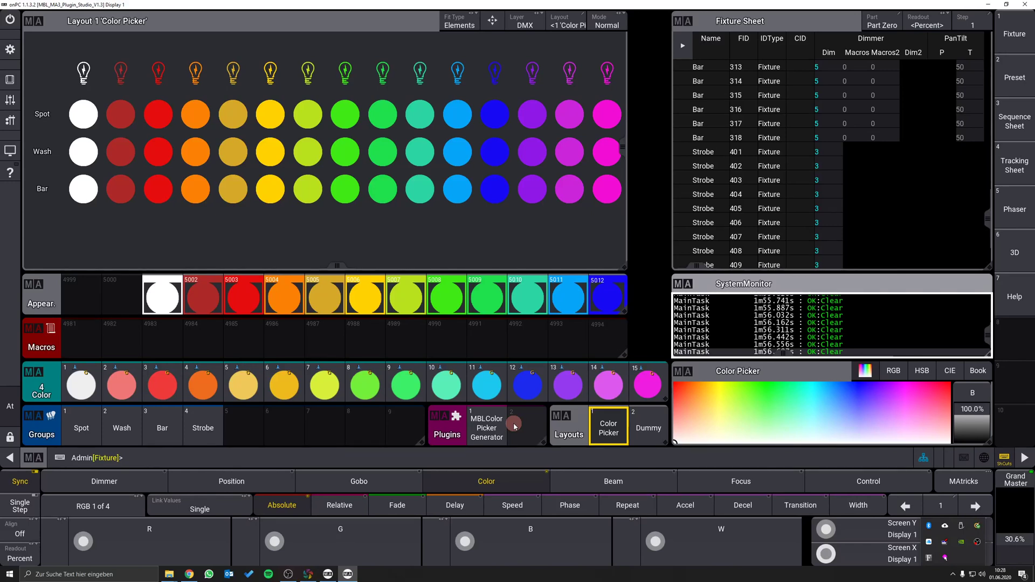
Try to run the MBLColor Picker Generator plugin again from the plugin pool.
{"action": "left_click", "coordinate": [483, 431]}
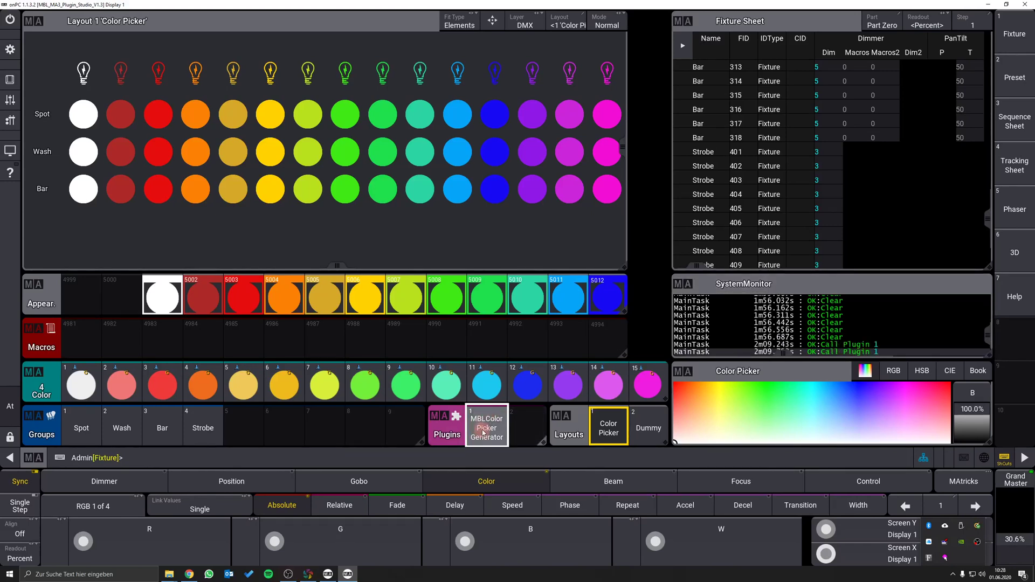
{"action": "left_click", "coordinate": [484, 432]}
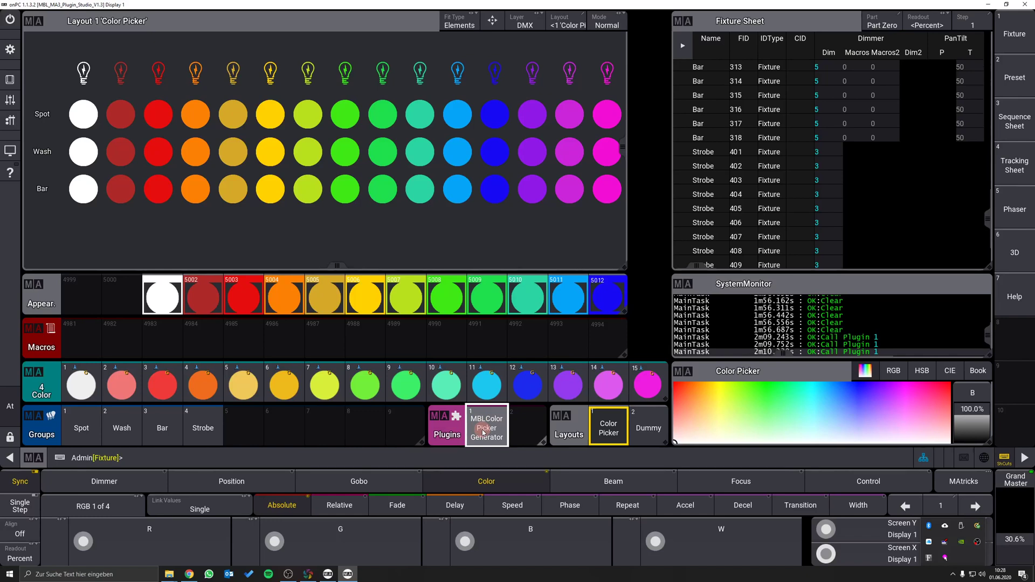